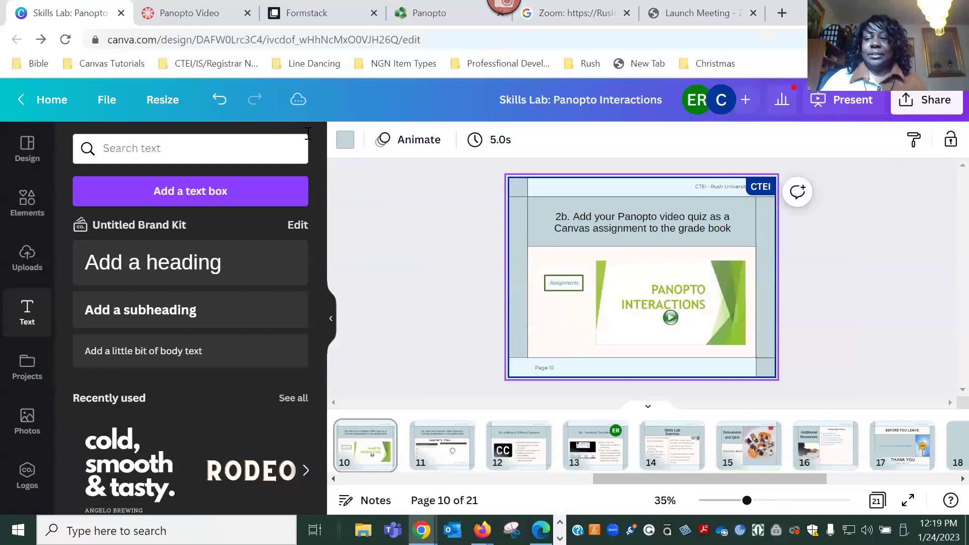
# Switch to the Canvas course's Panopto Video page and open Practice_PanoptoInteractiosVideo 13 for editing.
pyautogui.click(182, 19)
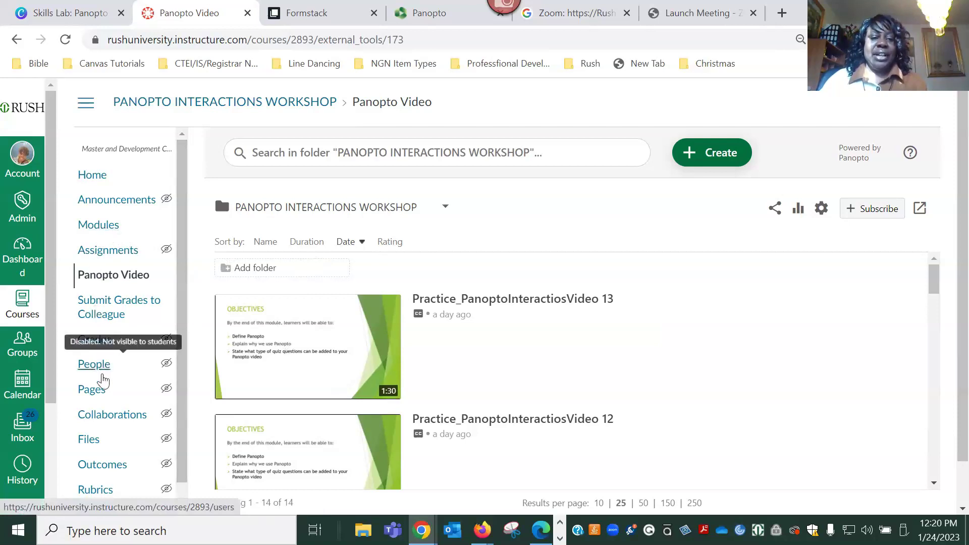
pyautogui.click(121, 278)
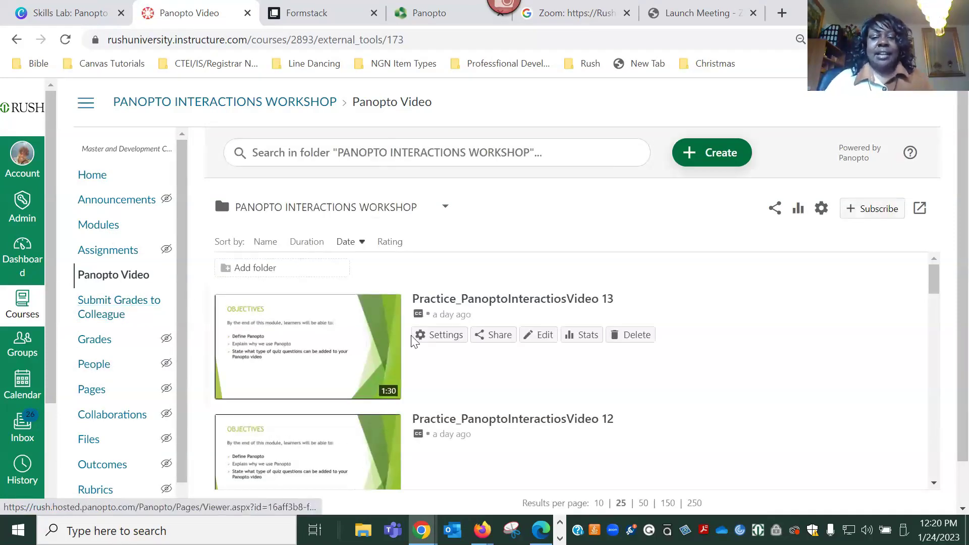
pyautogui.scroll(-2, 464, 338)
pyautogui.scroll(2, 463, 337)
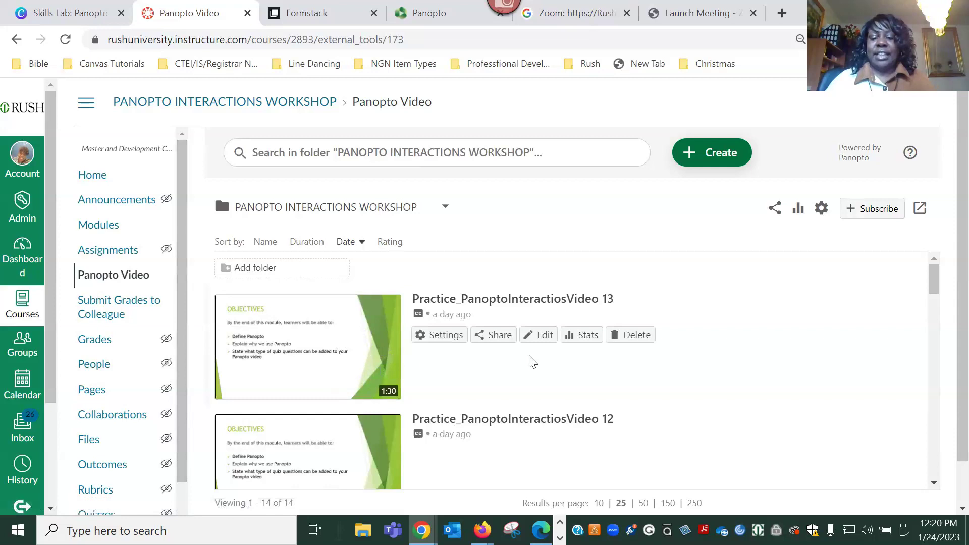
pyautogui.click(544, 335)
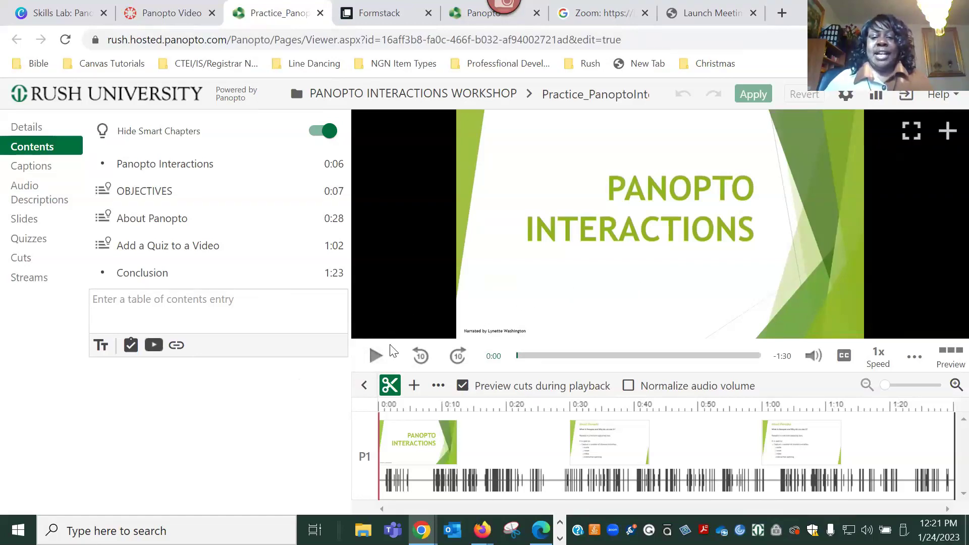
# Preview the start of the video, then add a quiz at the 0:54 mark.
pyautogui.click(374, 356)
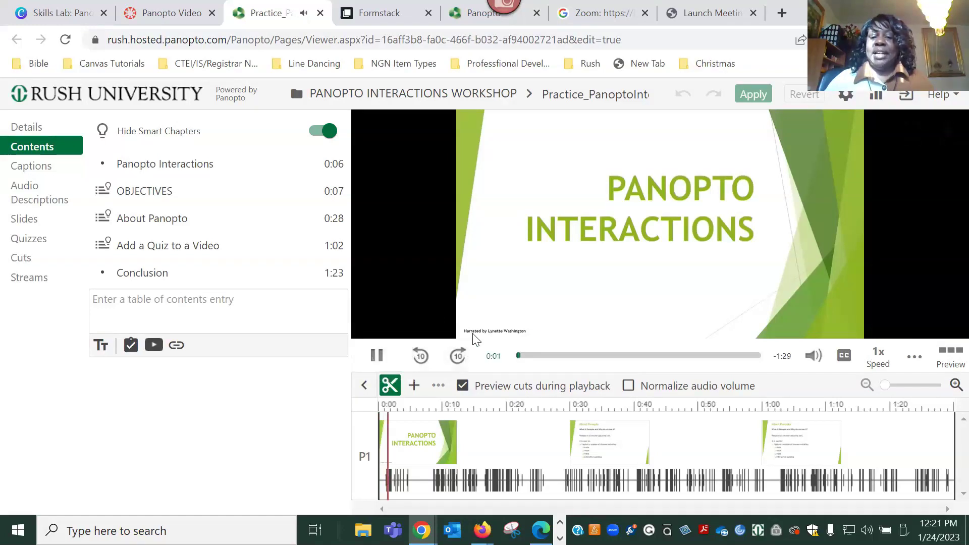
pyautogui.click(378, 358)
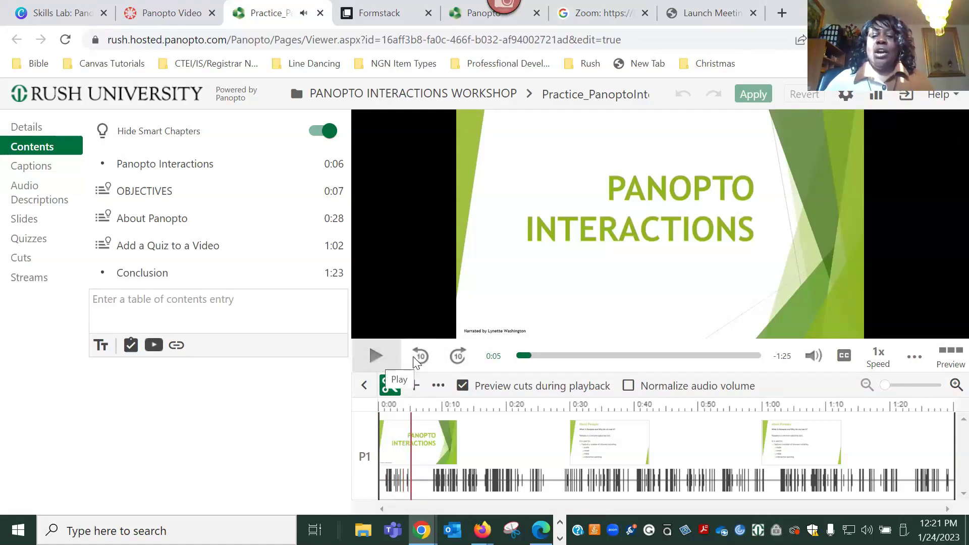
pyautogui.moveTo(531, 363); pyautogui.dragTo(620, 362)
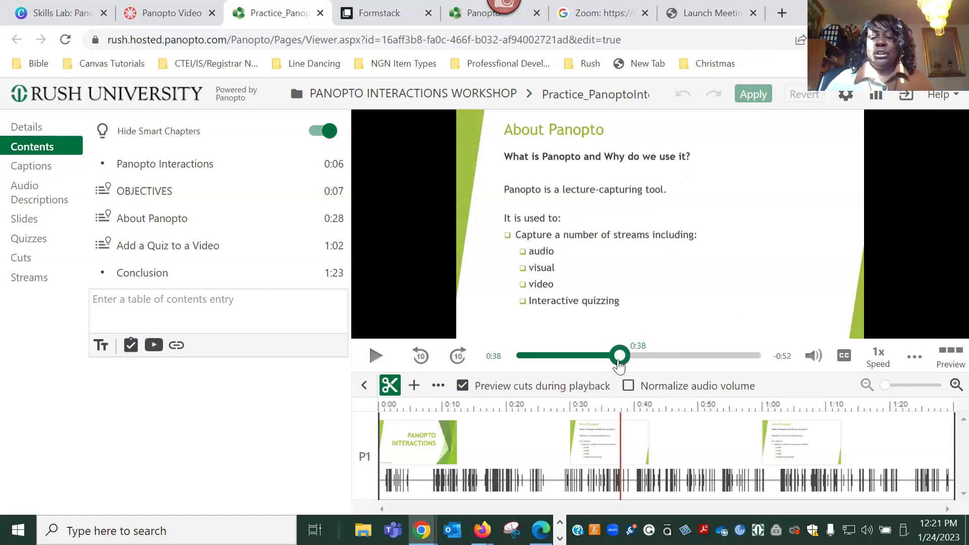
pyautogui.moveTo(620, 362); pyautogui.dragTo(662, 366)
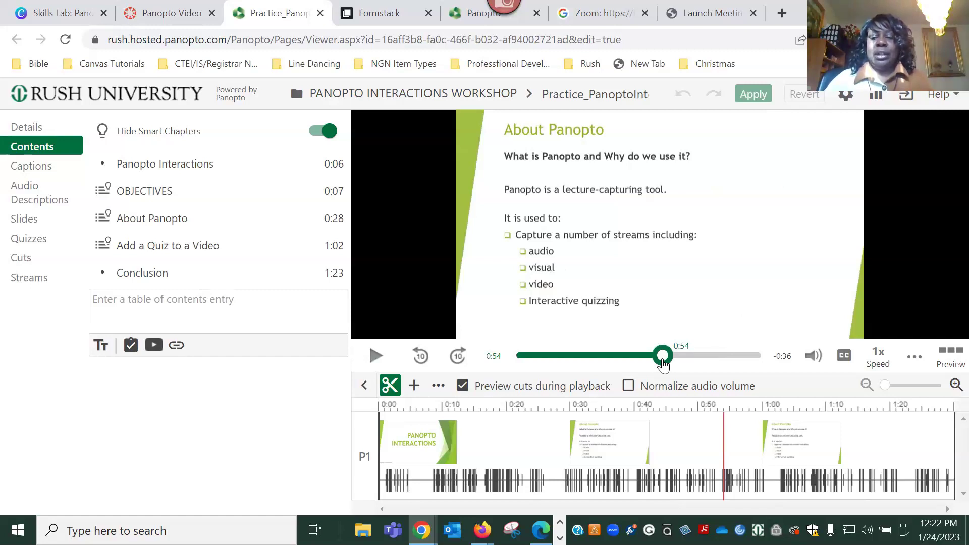
pyautogui.click(414, 386)
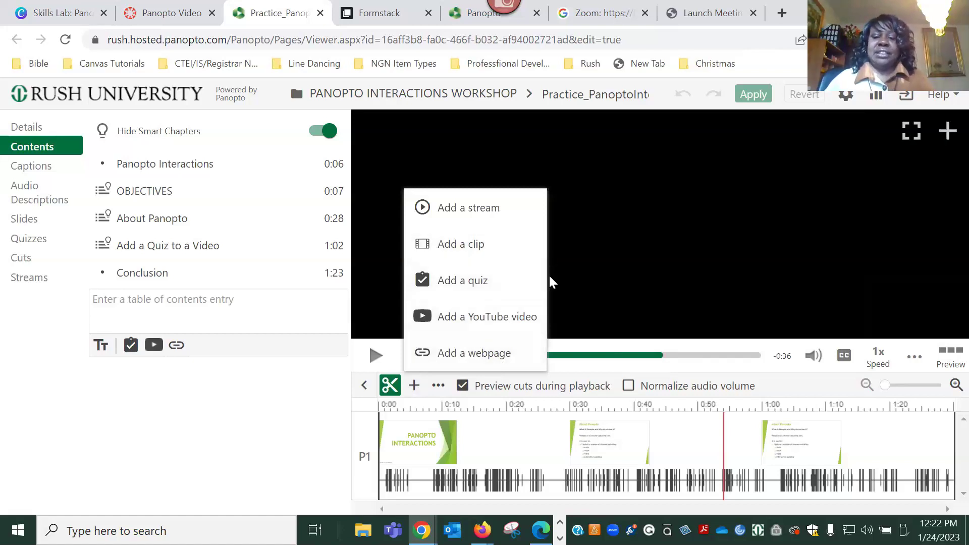
pyautogui.click(476, 282)
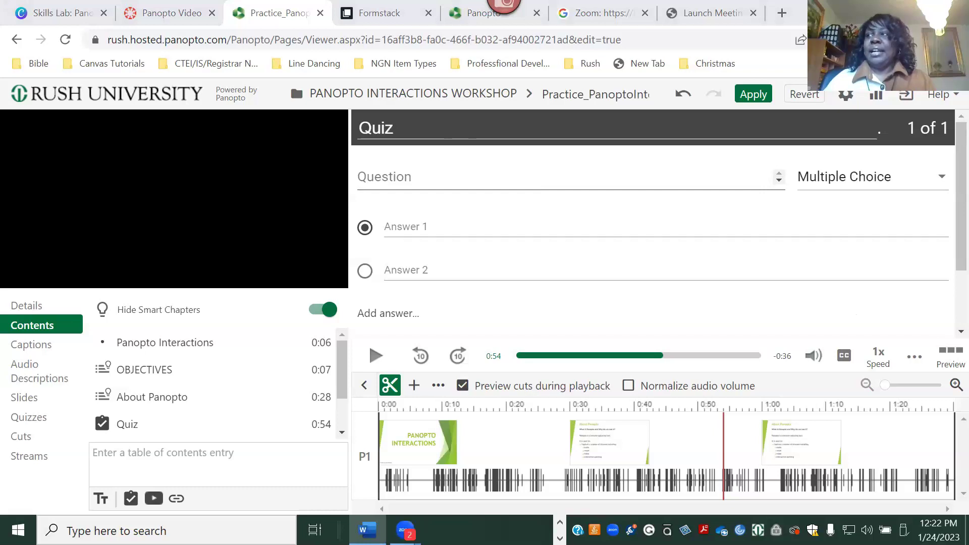
# Rename the quiz as "Question 1 Panopto Interactions".
pyautogui.click(488, 129)
pyautogui.click(358, 129)
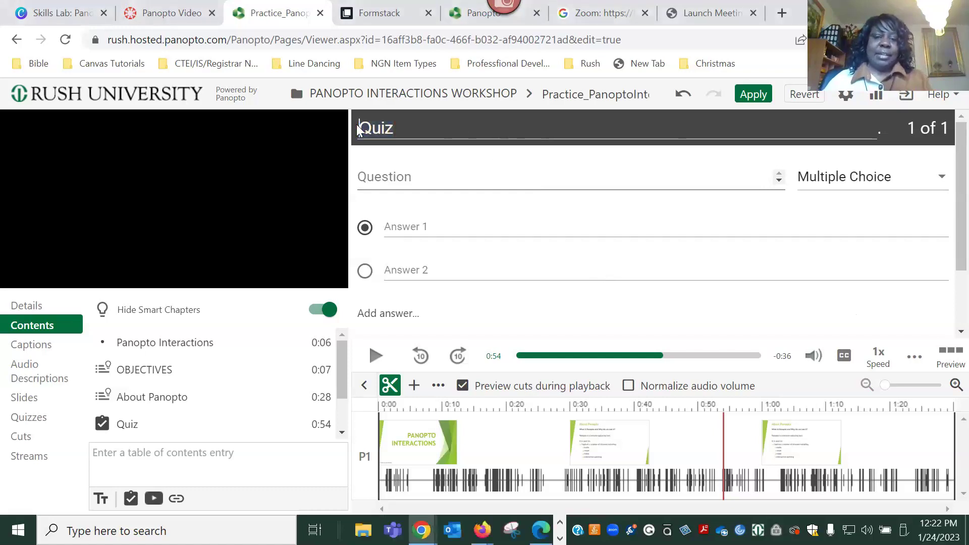
pyautogui.write('Question 1 Panopto Interactions')
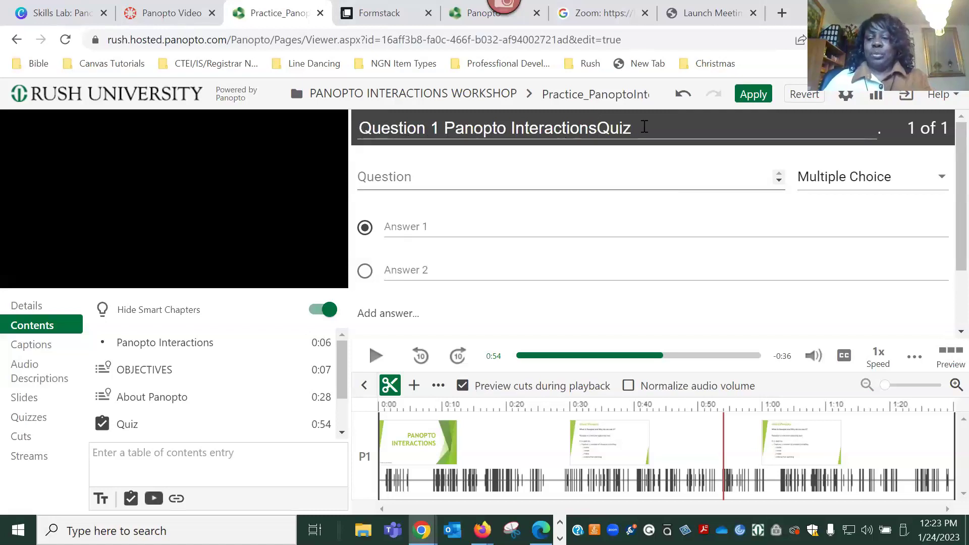
pyautogui.press('Delete')
pyautogui.press('Delete')
pyautogui.press('Delete')
pyautogui.press('Delete')
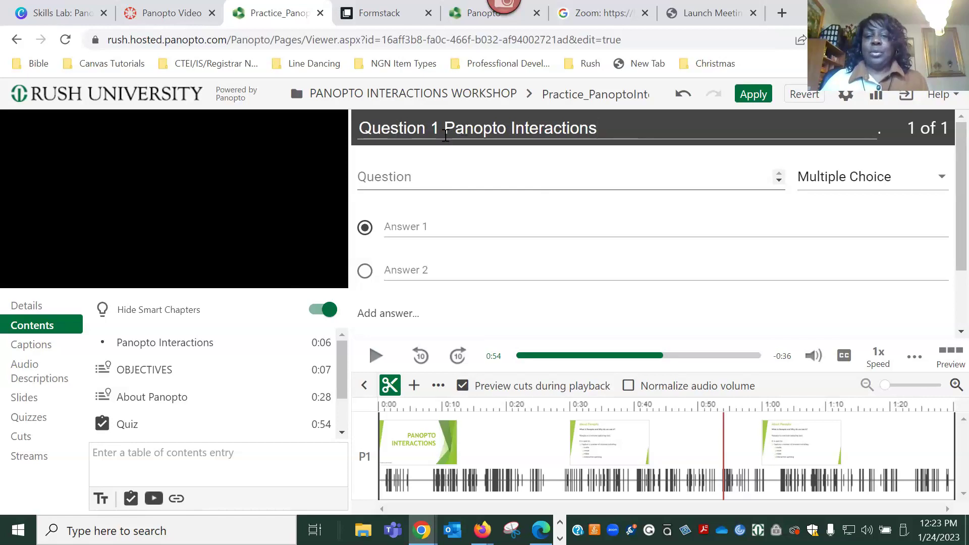
# Enter the question "What type of questions can you add in a Panopto Video Quiz?" and set its type to Multiple Select.
pyautogui.click(397, 178)
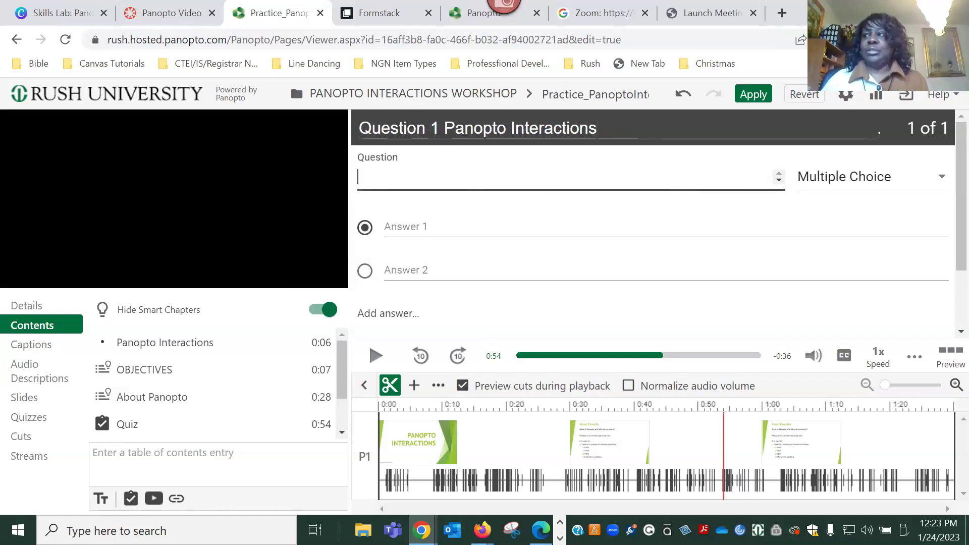
pyautogui.write('What type of questions can you add in a Panopto Video Quiz?')
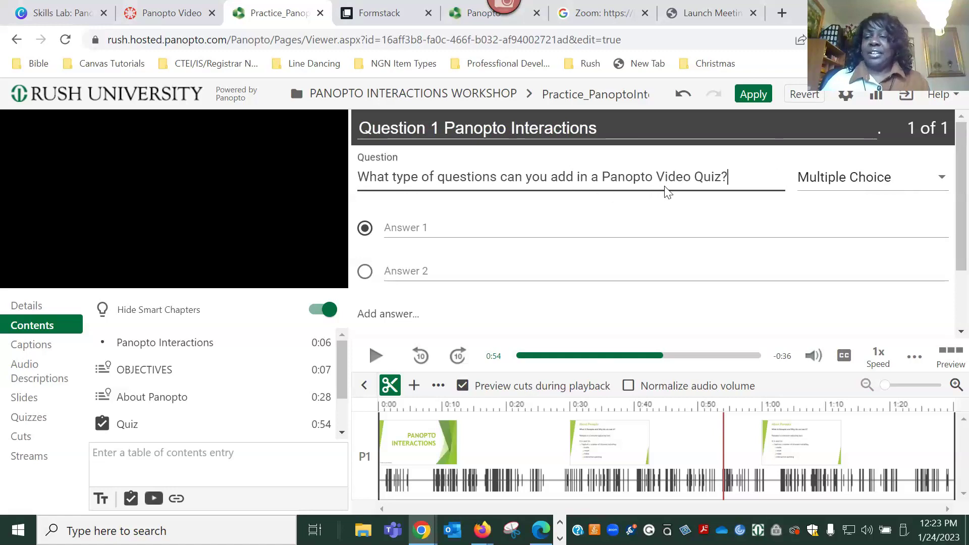
pyautogui.click(942, 180)
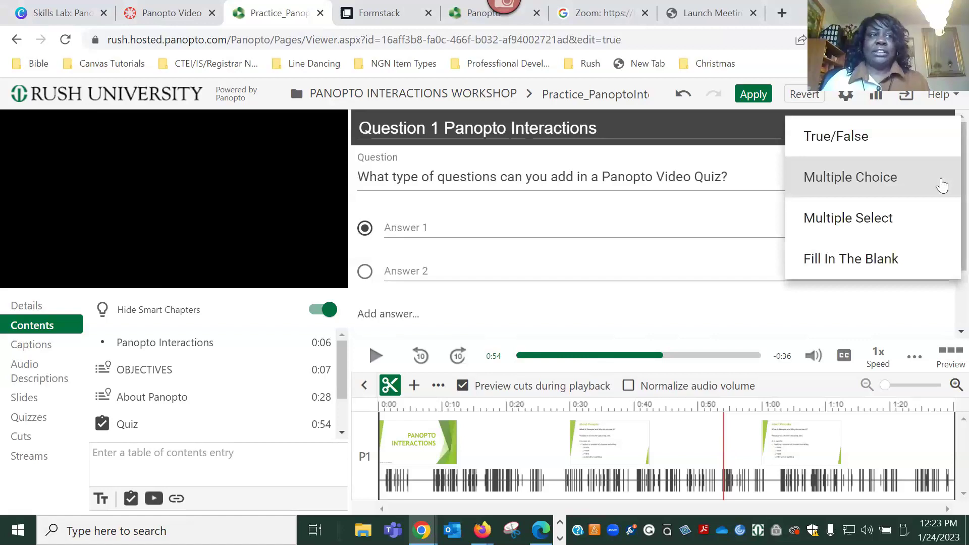
pyautogui.click(874, 222)
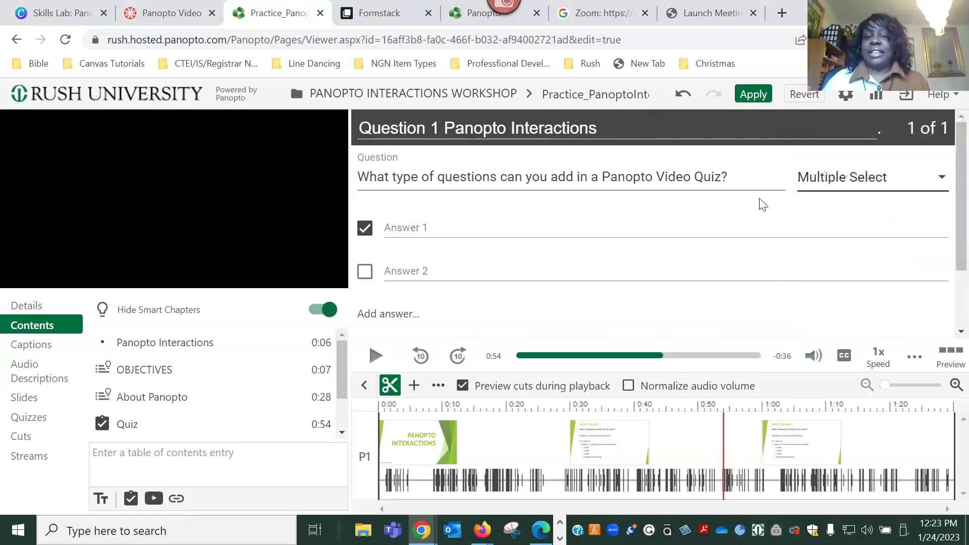
# Fill in the first two answers as "True/False" and "Hot Spot".
pyautogui.scroll(-1, 949, 208)
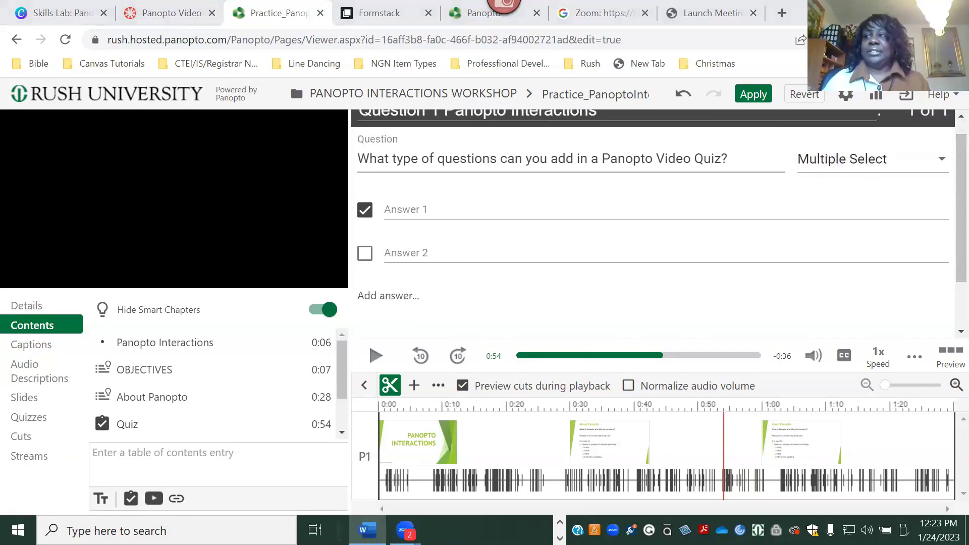
pyautogui.click(509, 210)
pyautogui.click(489, 239)
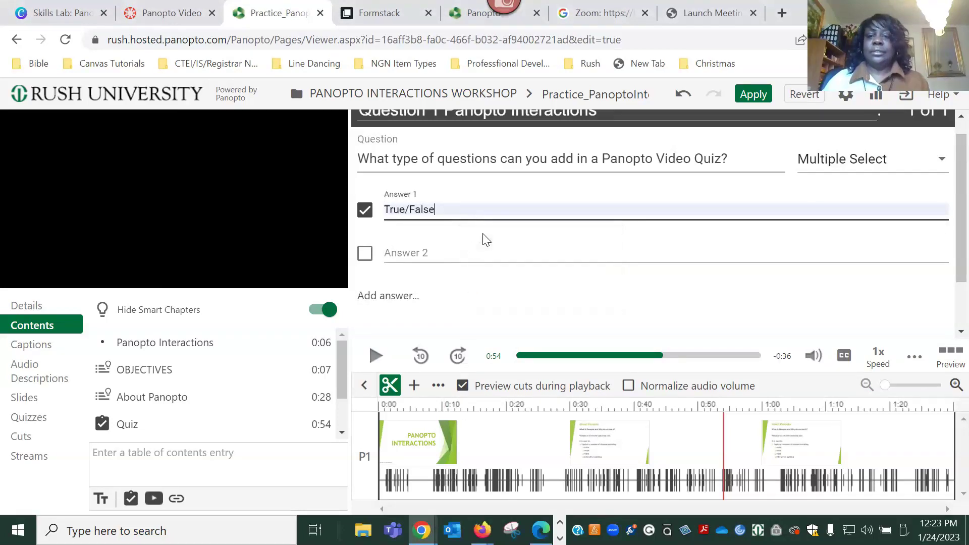
pyautogui.click(457, 252)
pyautogui.click(486, 279)
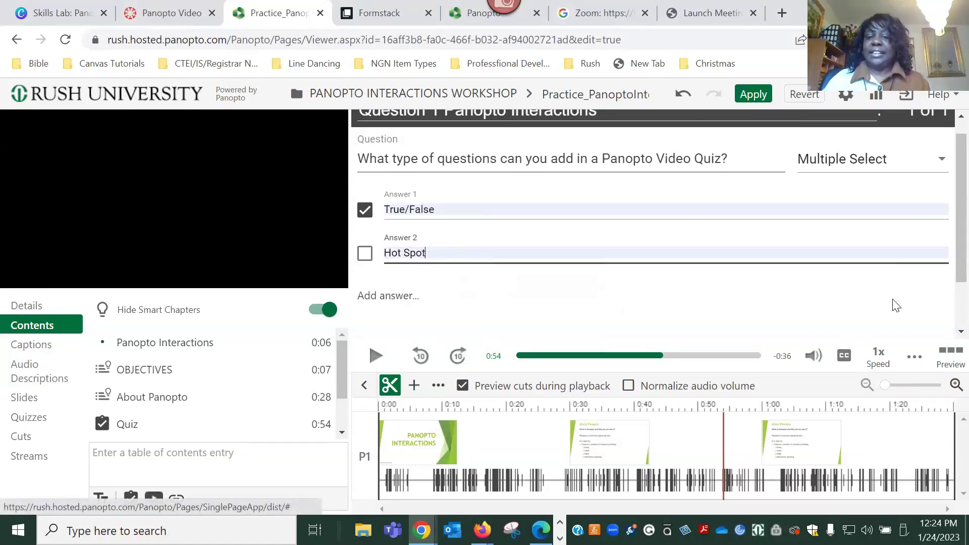
pyautogui.click(872, 300)
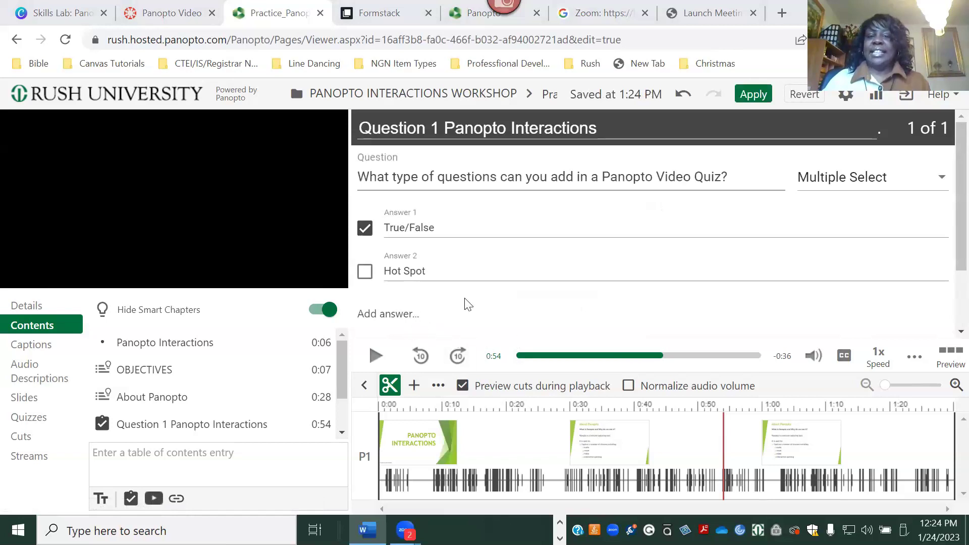
# Add three more answers to the question: "Multiple Choice", "Multiple Select" and "Fill in the Blank".
pyautogui.click(402, 317)
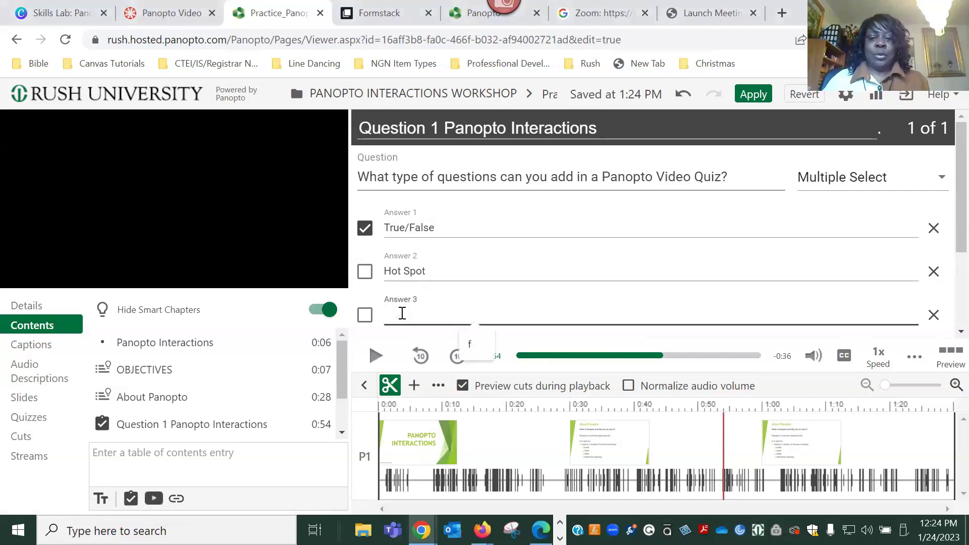
pyautogui.write('Multiple Choice')
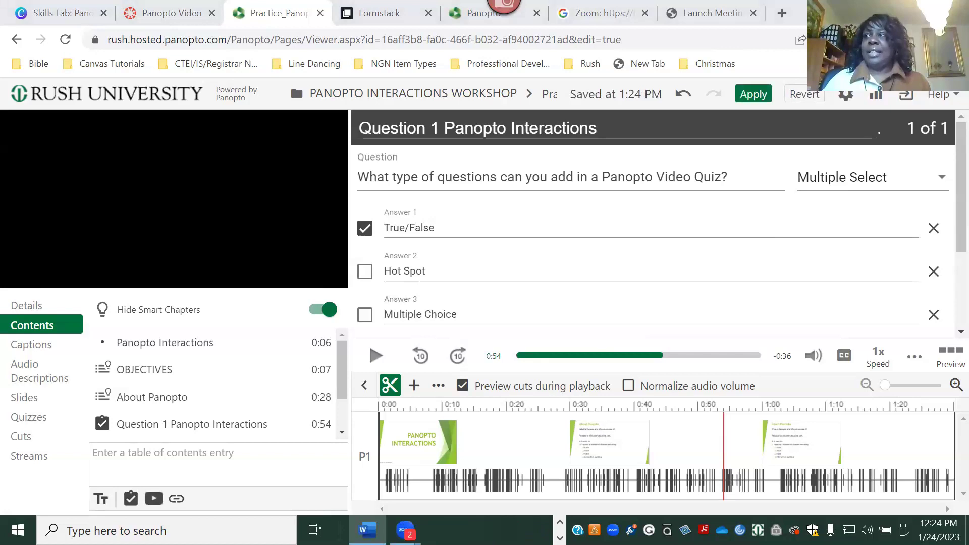
pyautogui.scroll(-3, 501, 295)
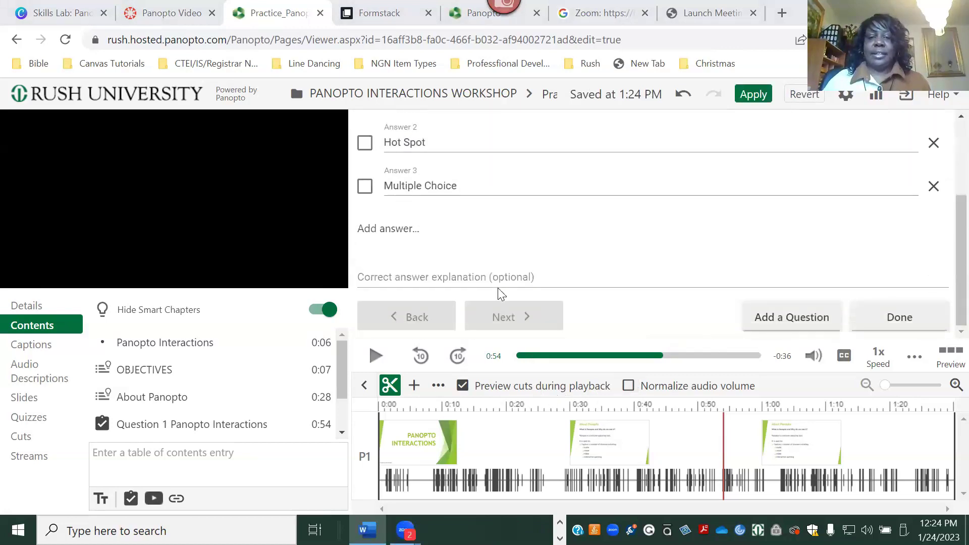
pyautogui.click(394, 230)
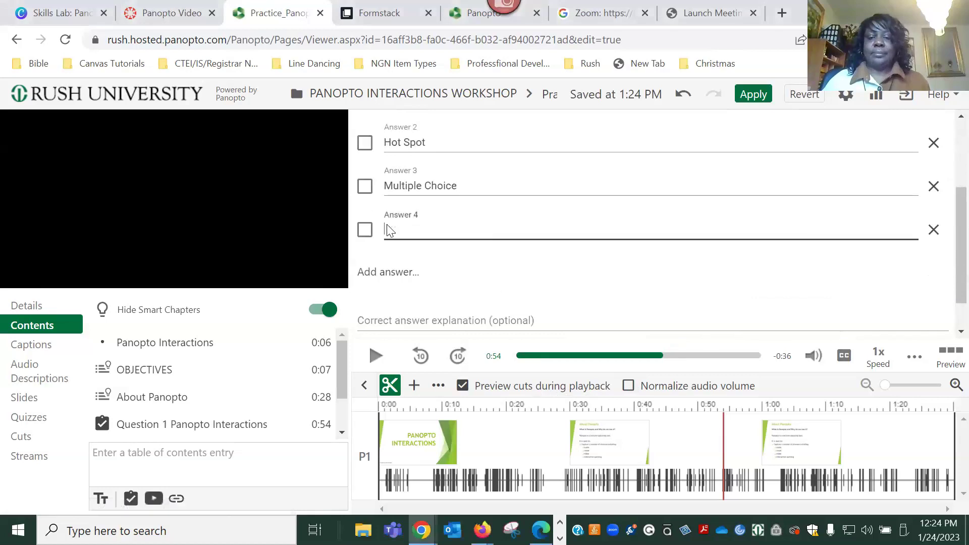
pyautogui.rightClick(389, 227)
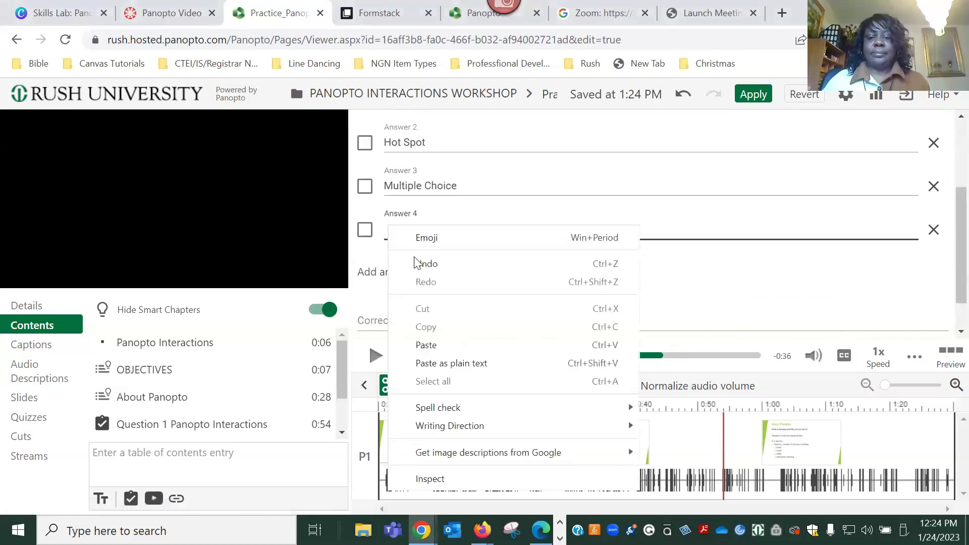
pyautogui.click(426, 345)
pyautogui.click(394, 273)
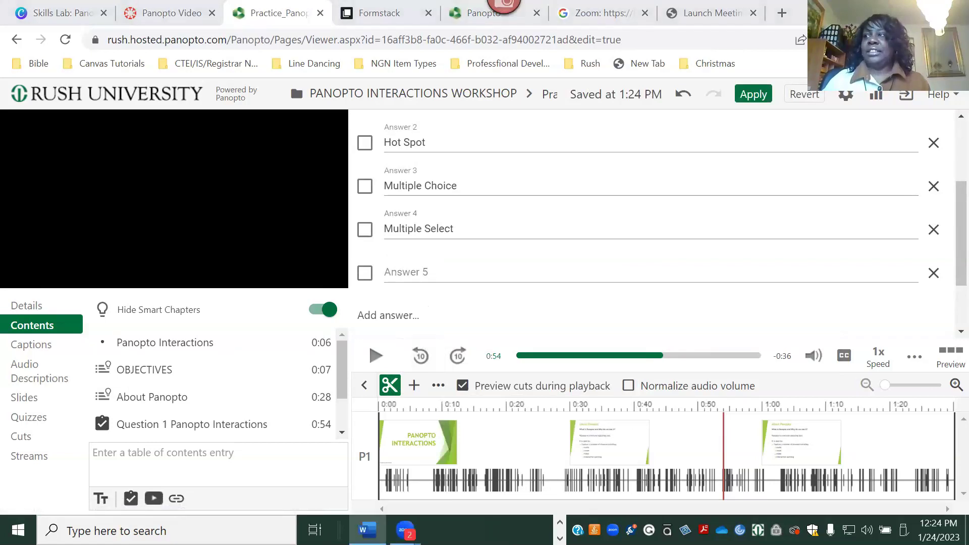
pyautogui.click(429, 271)
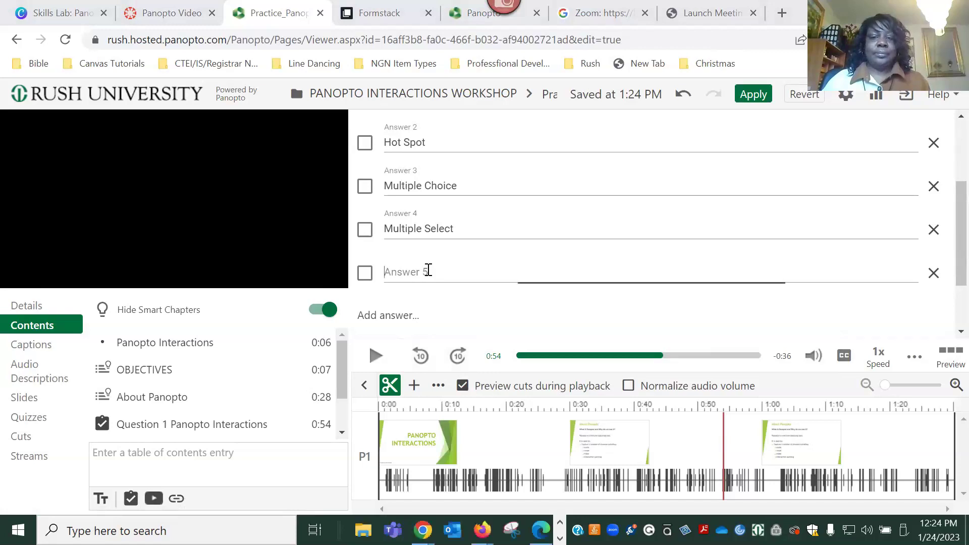
pyautogui.write('Fill in the Blank')
# Mark Multiple Choice, Multiple Select and Fill in the Blank as correct answers too.
pyautogui.scroll(3, 525, 308)
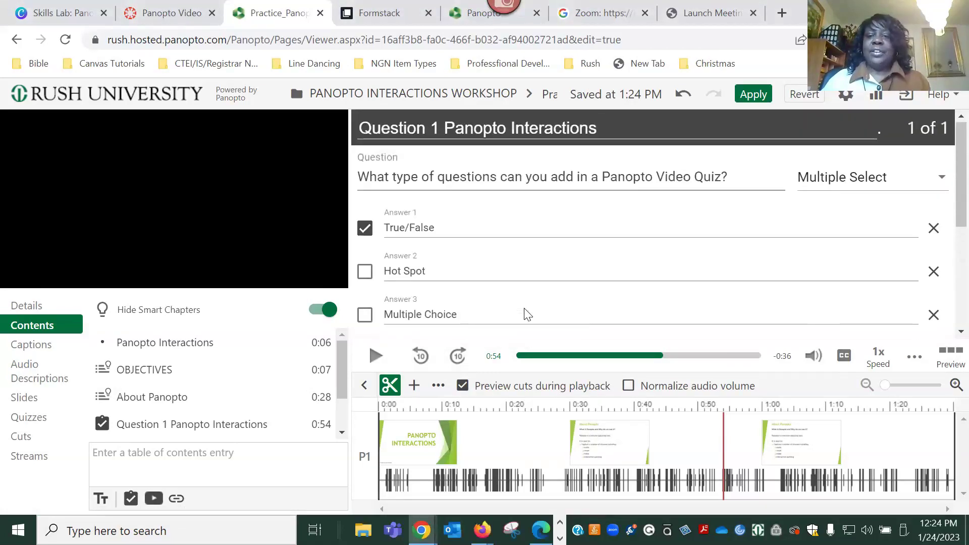
pyautogui.scroll(-2, 525, 309)
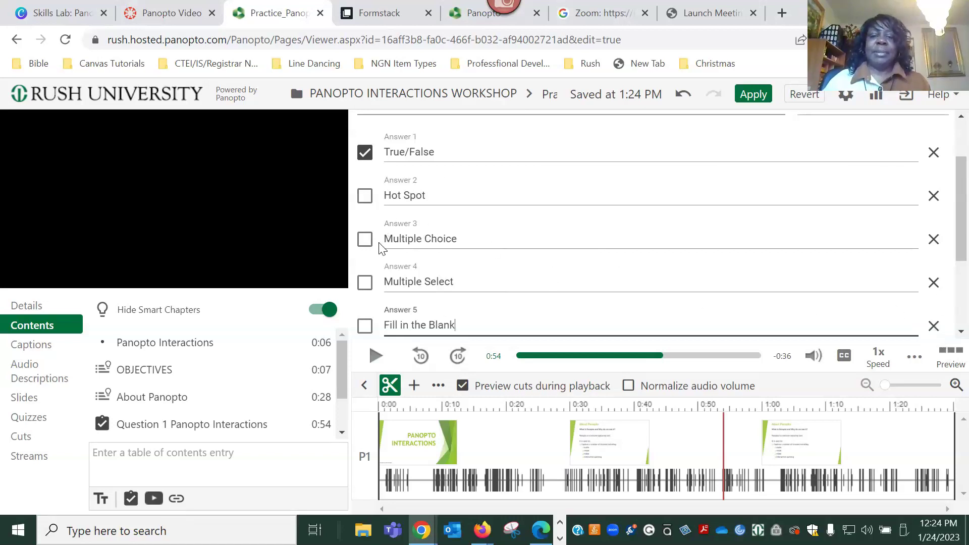
pyautogui.click(365, 283)
pyautogui.click(365, 239)
pyautogui.scroll(-2, 419, 263)
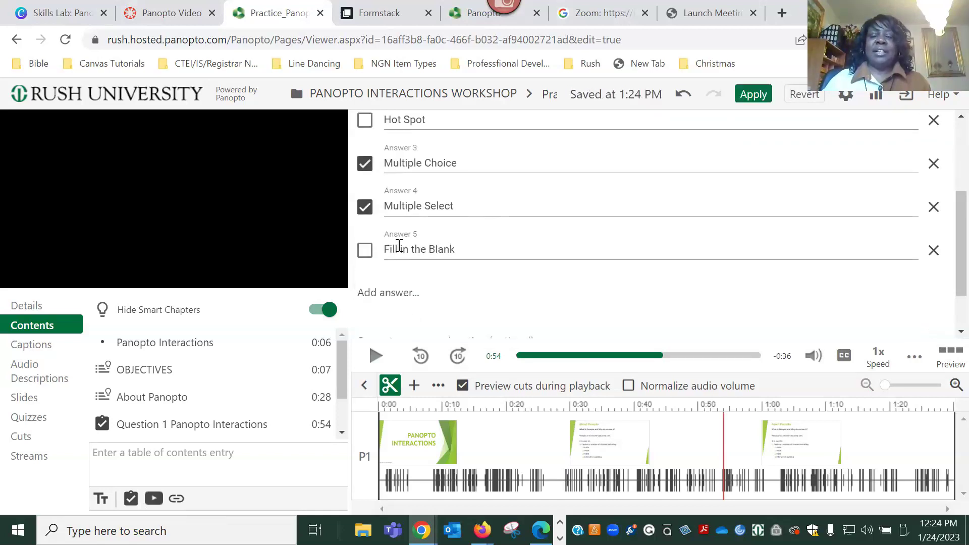
pyautogui.scroll(2, 399, 246)
pyautogui.click(365, 325)
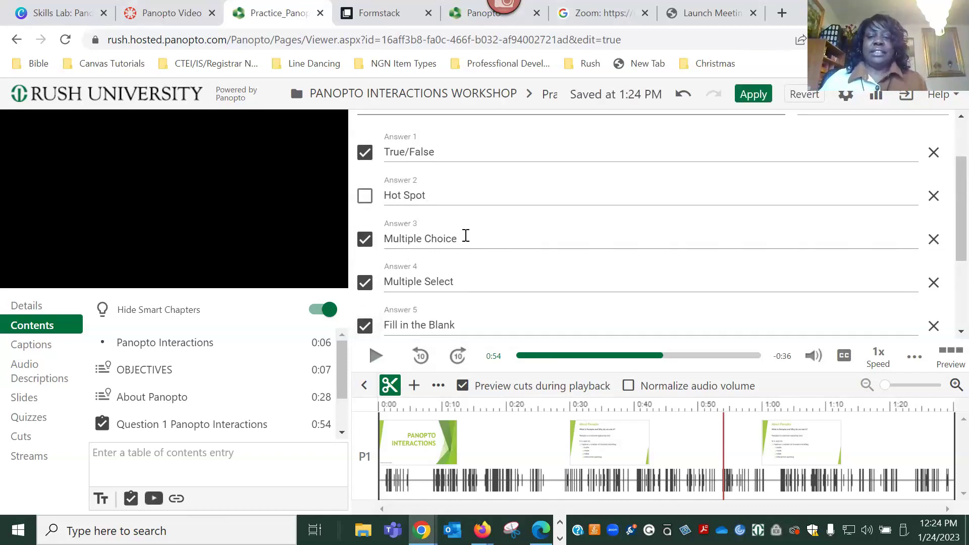
# Enter "This is correct, excellent work!" as the question's correct answer explanation.
pyautogui.scroll(-2, 465, 235)
pyautogui.scroll(-2, 467, 239)
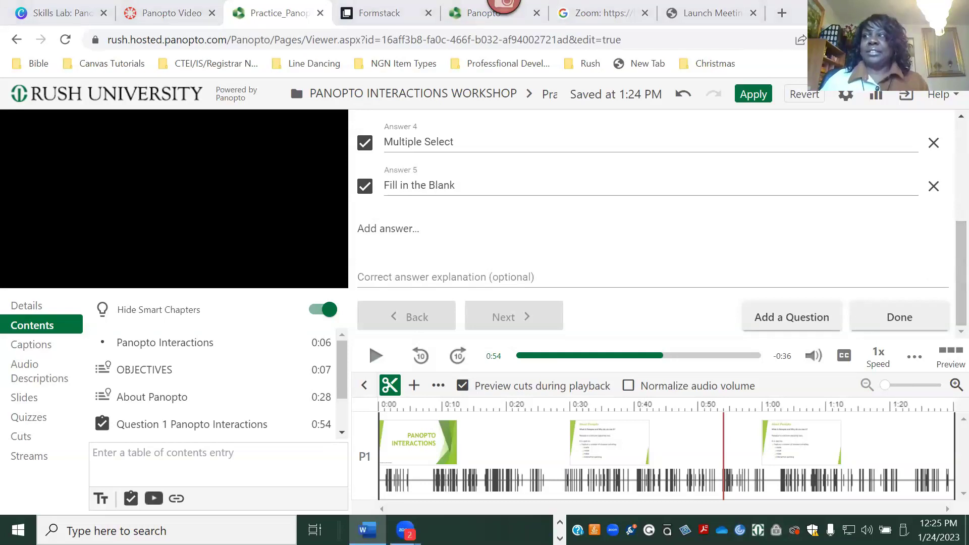
pyautogui.click(502, 279)
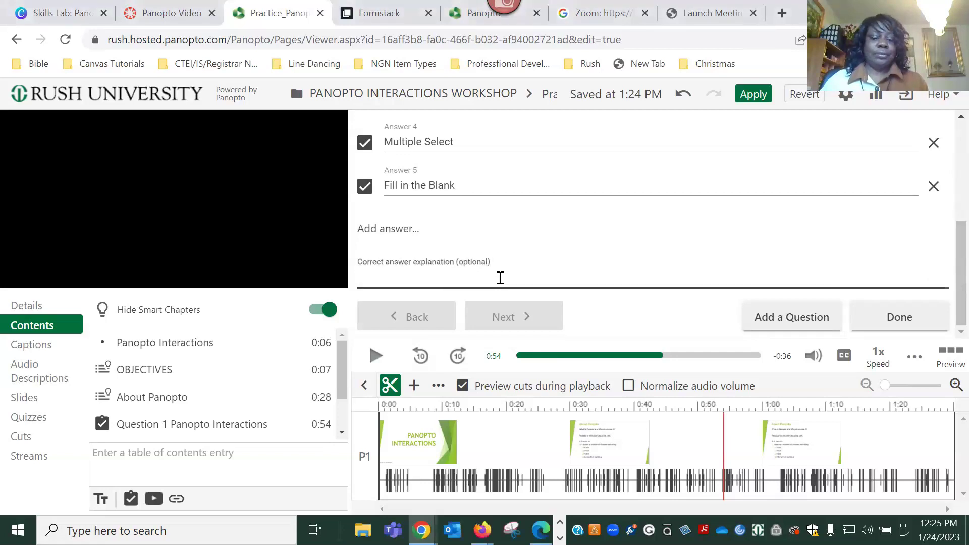
pyautogui.write('This is correct, excellent work!')
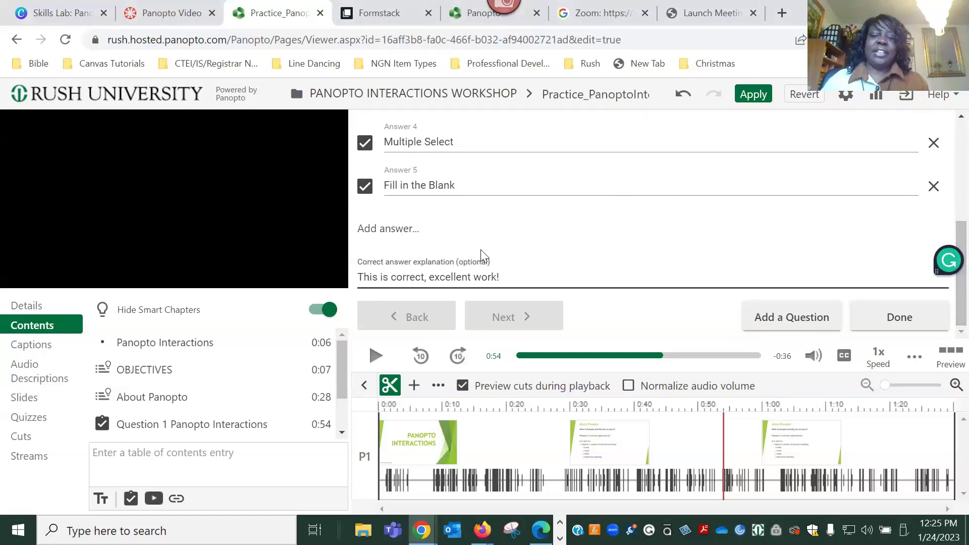
# Finish editing the multiple-select question and return to the quiz's settings.
pyautogui.click(501, 279)
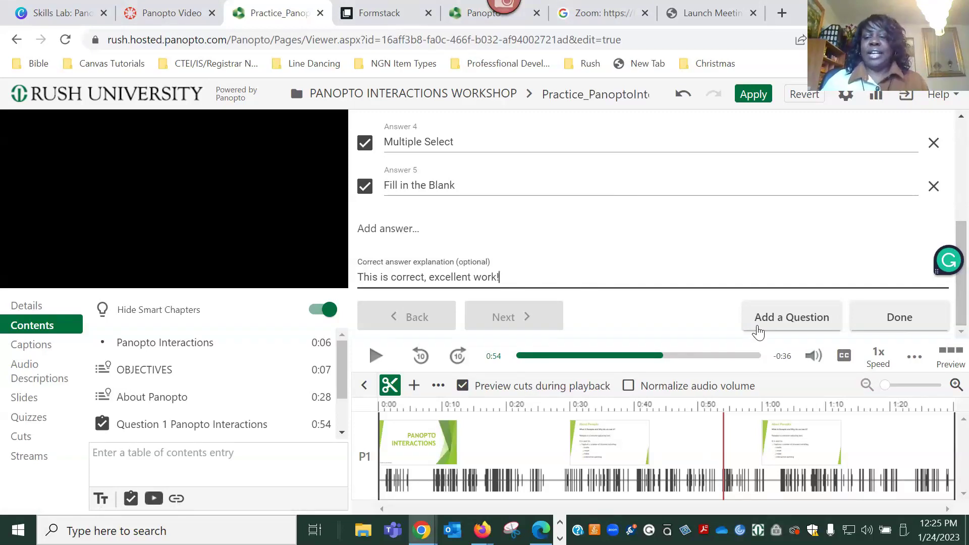
pyautogui.click(623, 260)
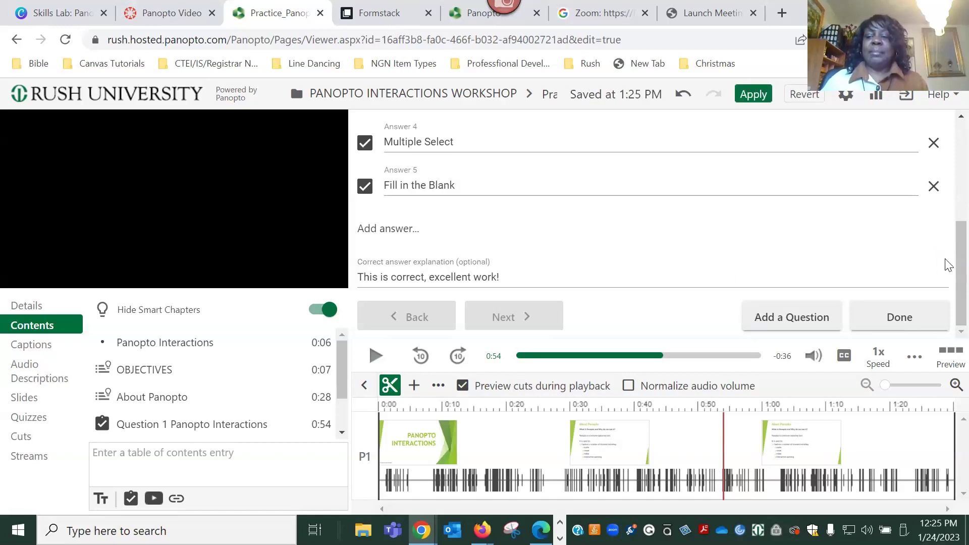
pyautogui.click(896, 318)
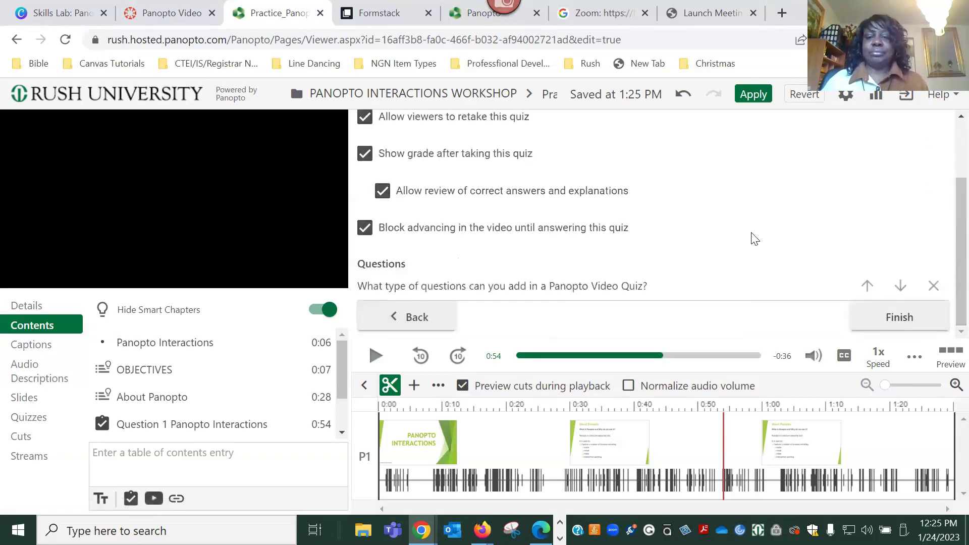
# Review the quiz's position and its retake, grading, answer review and blocking options, finish the quiz and pause the video.
pyautogui.scroll(2, 754, 239)
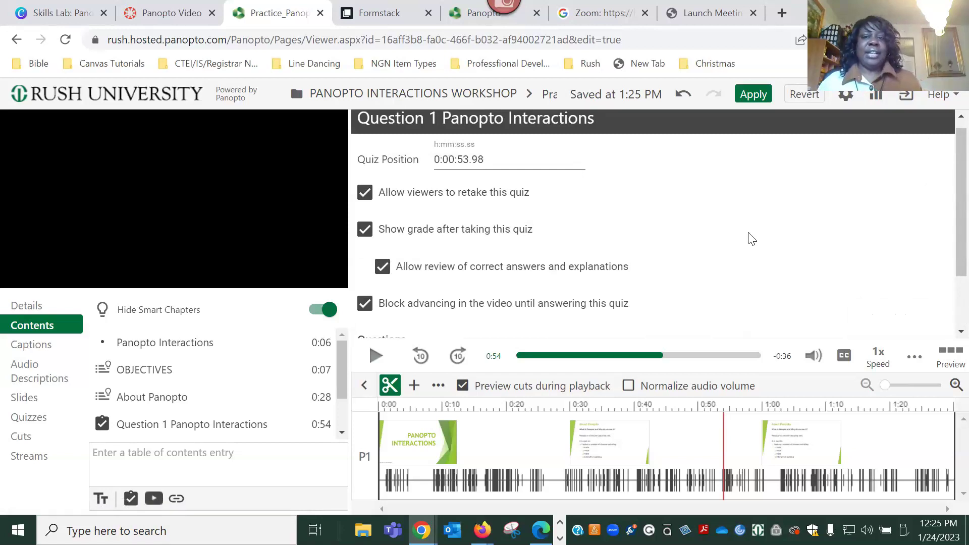
pyautogui.click(468, 162)
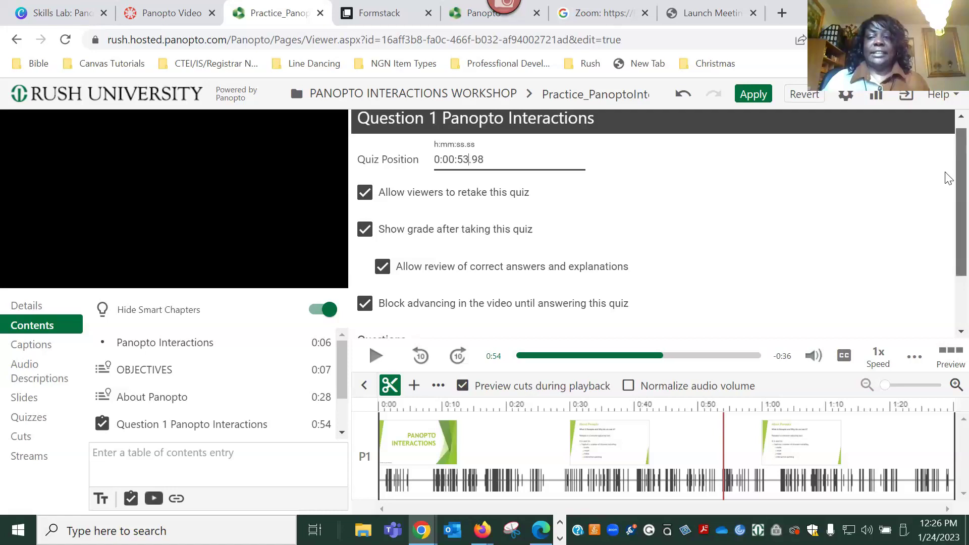
pyautogui.scroll(-1, 950, 192)
pyautogui.scroll(-1, 950, 192)
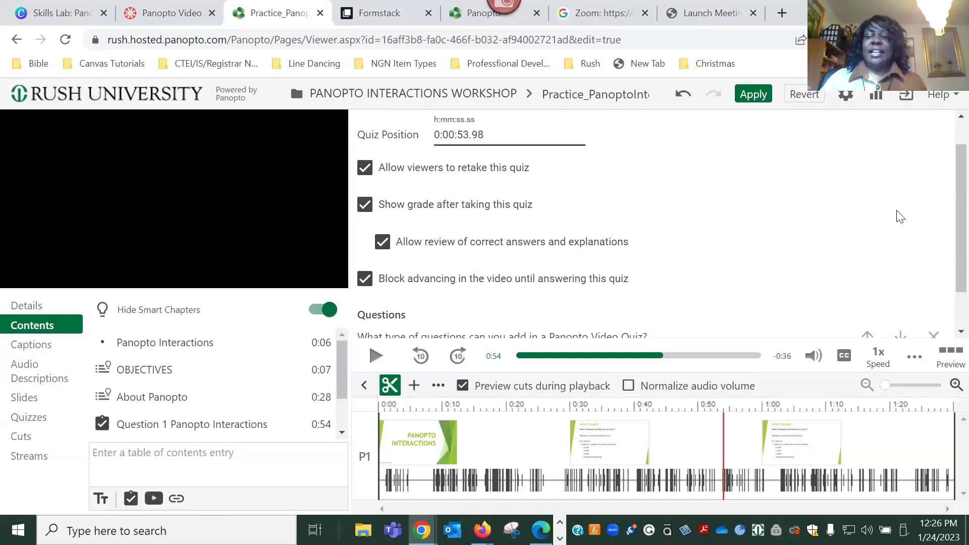
pyautogui.scroll(-1, 949, 202)
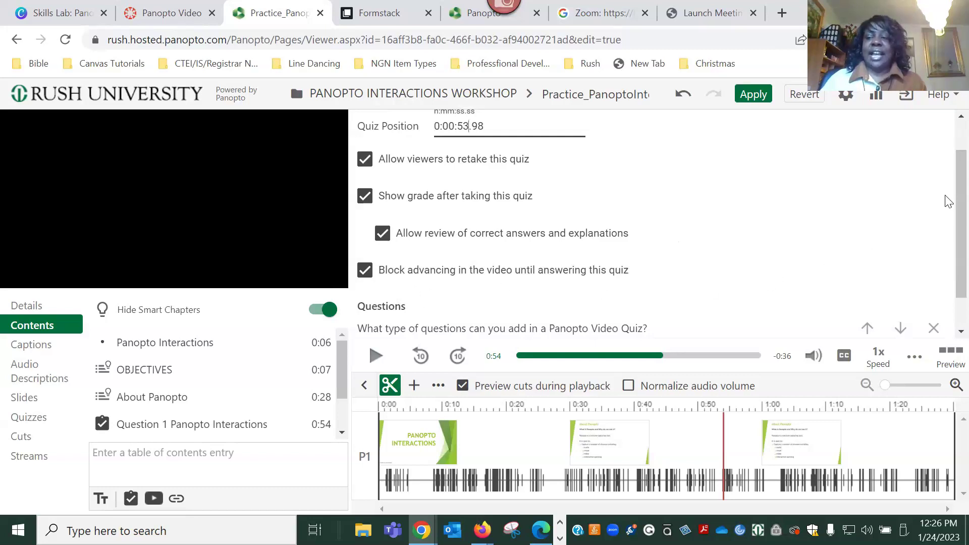
pyautogui.scroll(-1, 948, 207)
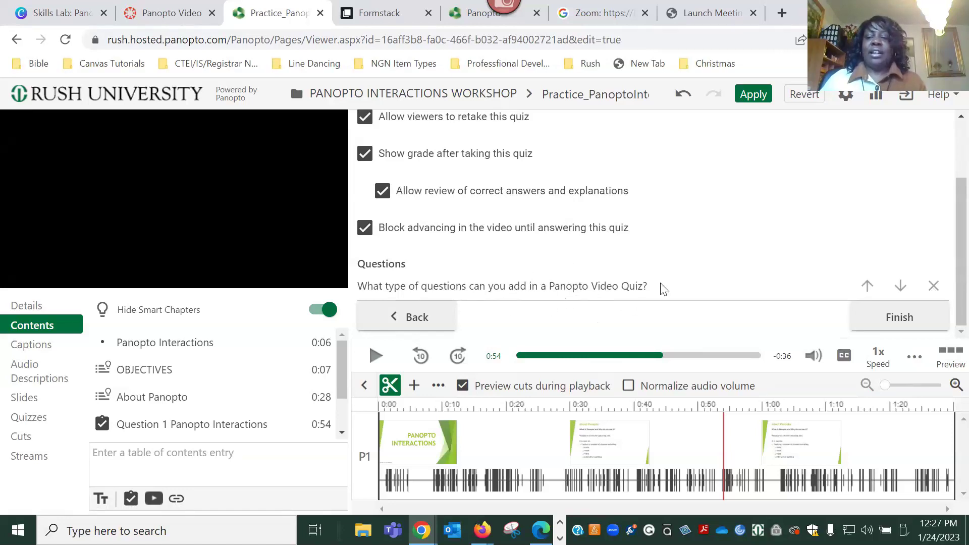
pyautogui.click(889, 317)
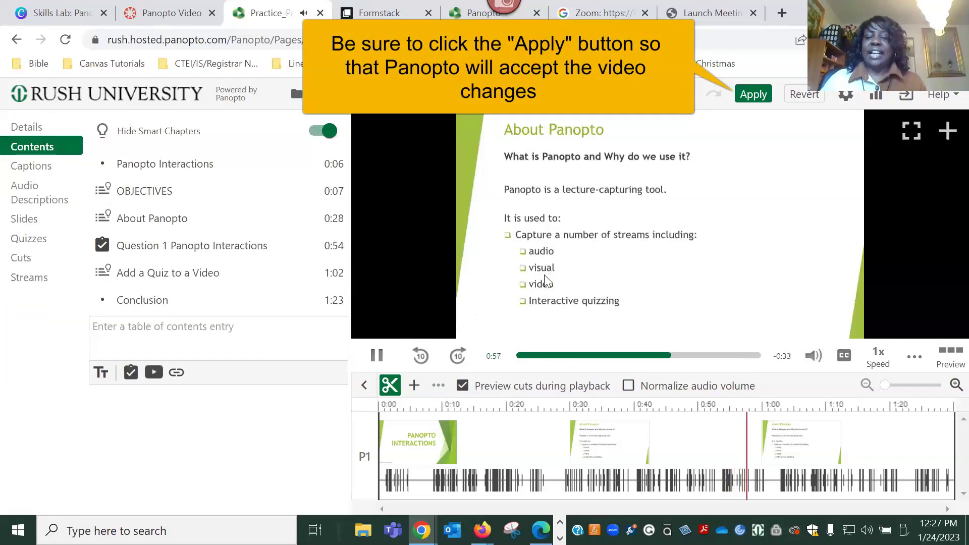
pyautogui.click(376, 356)
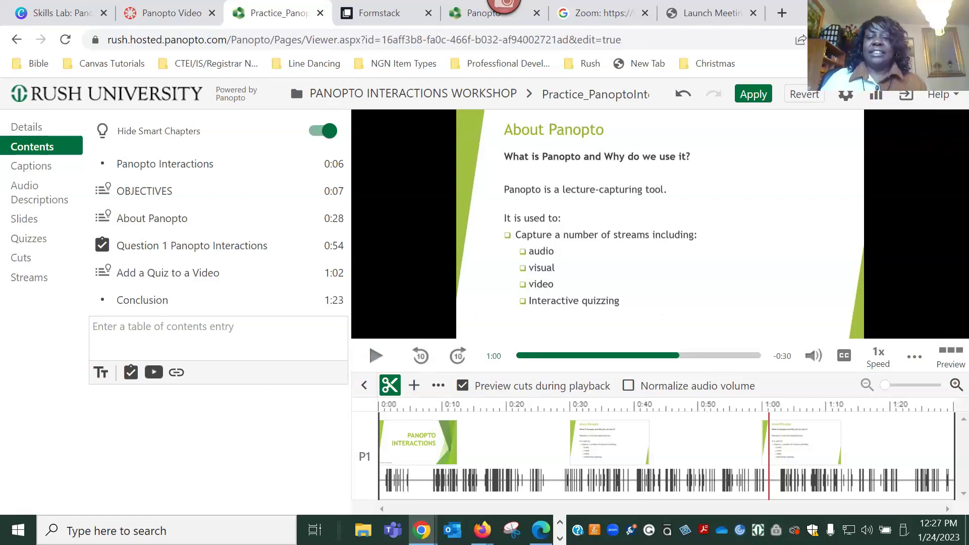
# Switch to the Canvas course and start a new assignment in its Assignments area.
pyautogui.moveTo(256, 244)
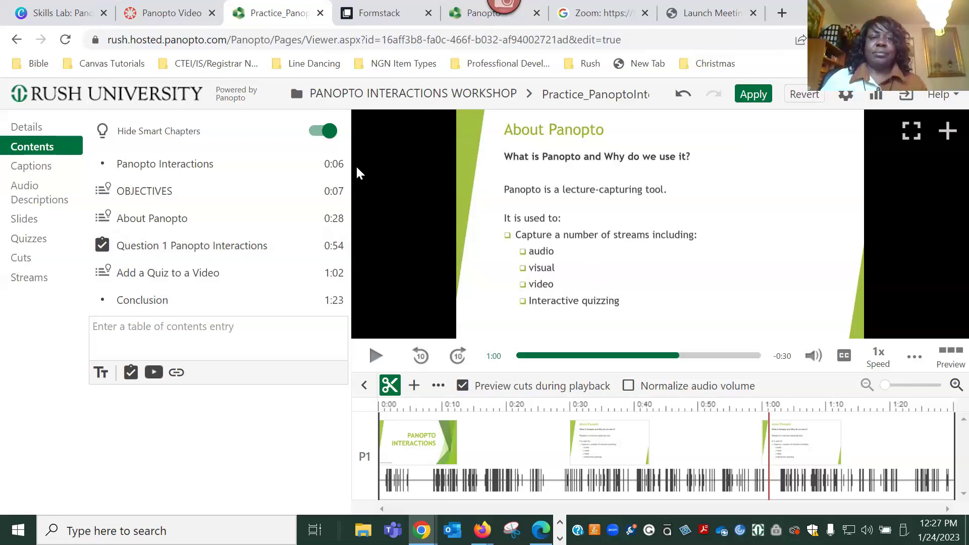
pyautogui.click(147, 14)
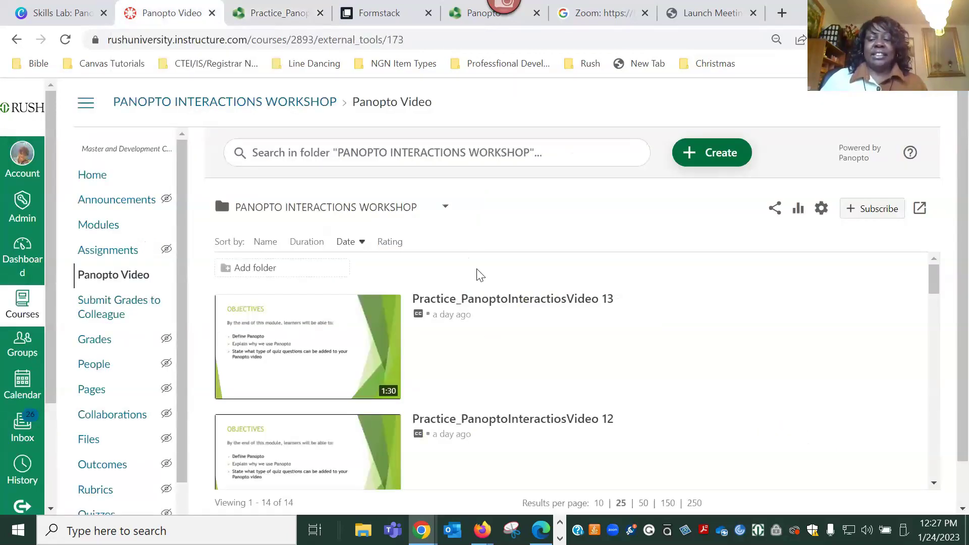
pyautogui.moveTo(551, 330)
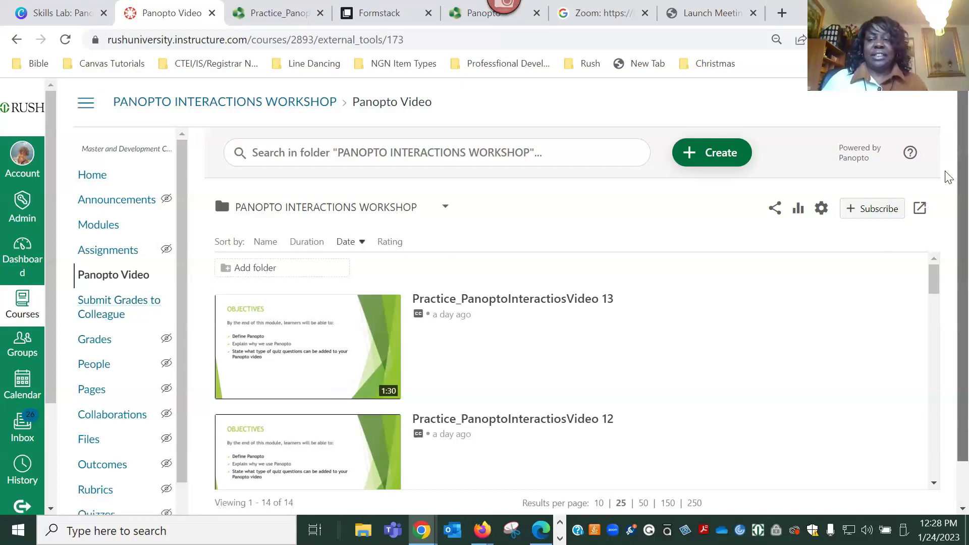
pyautogui.scroll(-1, 945, 182)
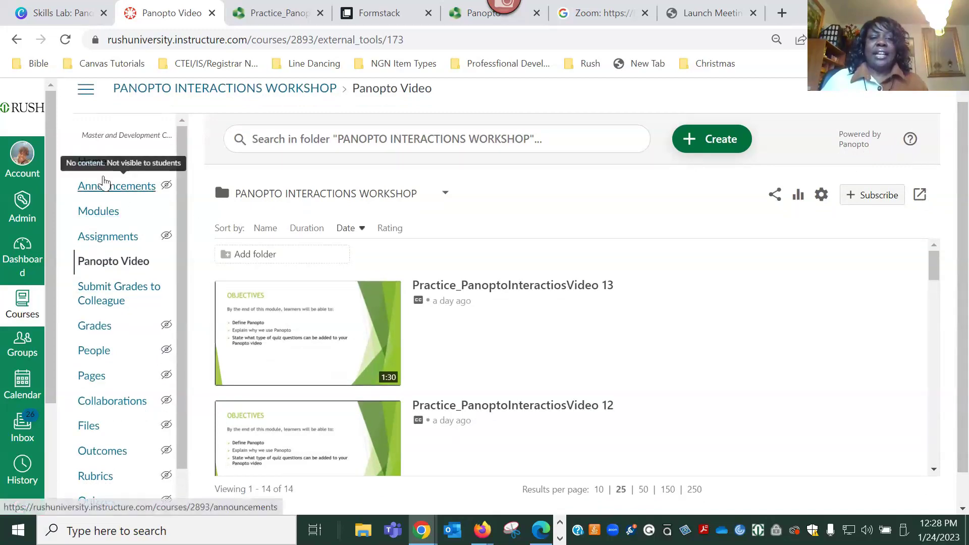
pyautogui.click(107, 244)
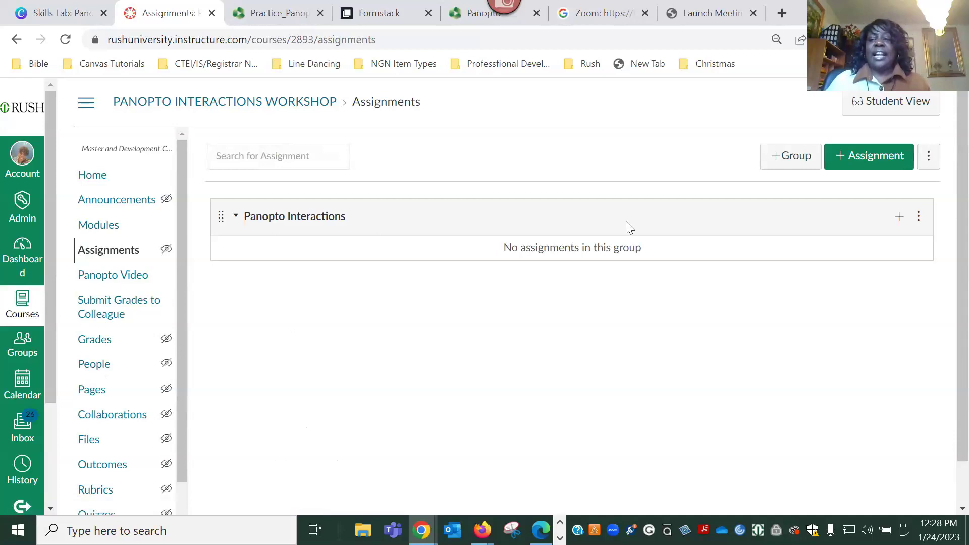
pyautogui.click(863, 163)
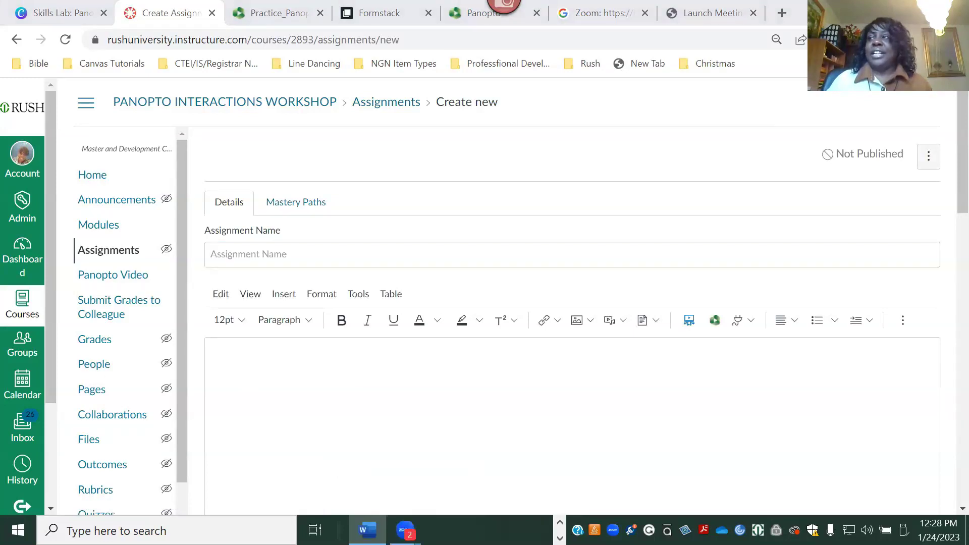
# Name the new assignment "Panopto Quiz 1".
pyautogui.click(266, 264)
pyautogui.press('Down')
pyautogui.press('Down')
pyautogui.press('Down')
pyautogui.press('Return')
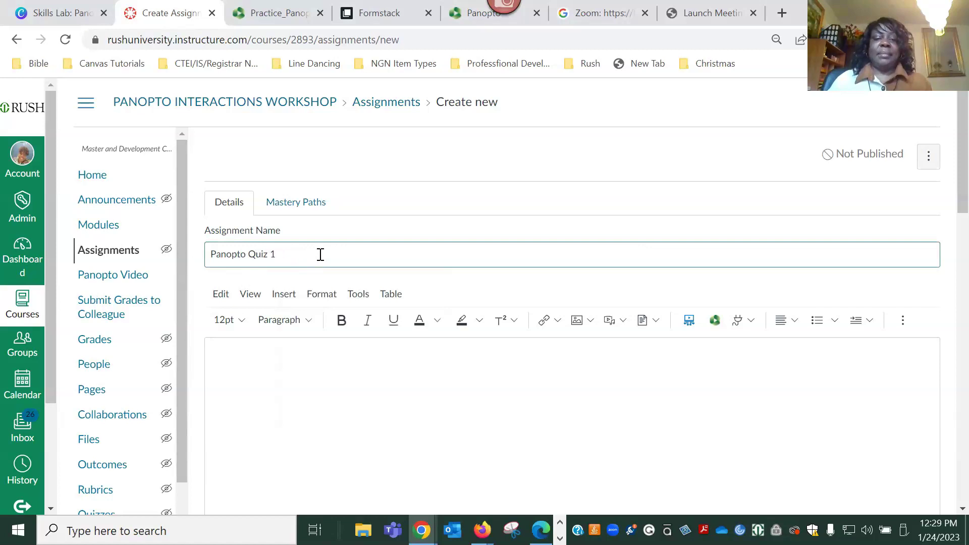
# Set the assignment's submission type to External Tool.
pyautogui.scroll(-3, 357, 373)
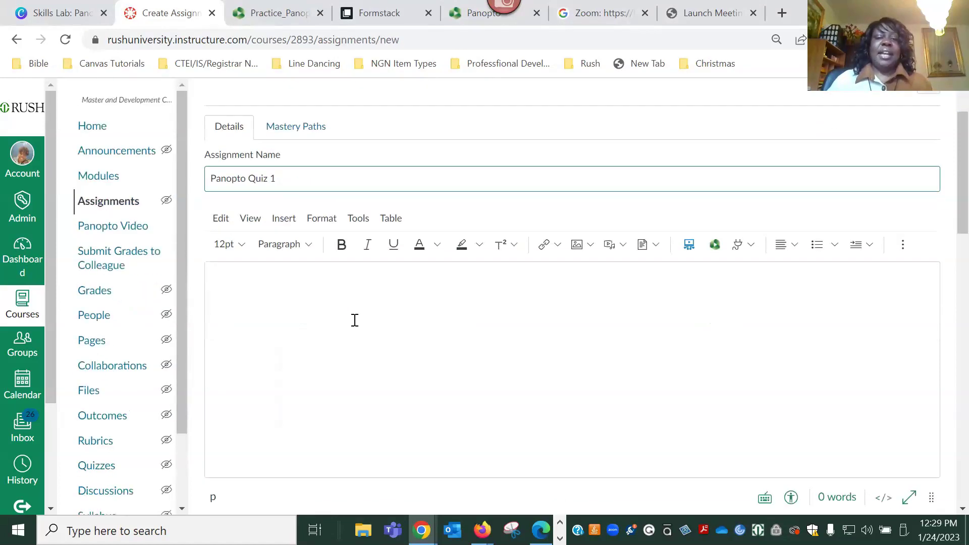
pyautogui.click(346, 269)
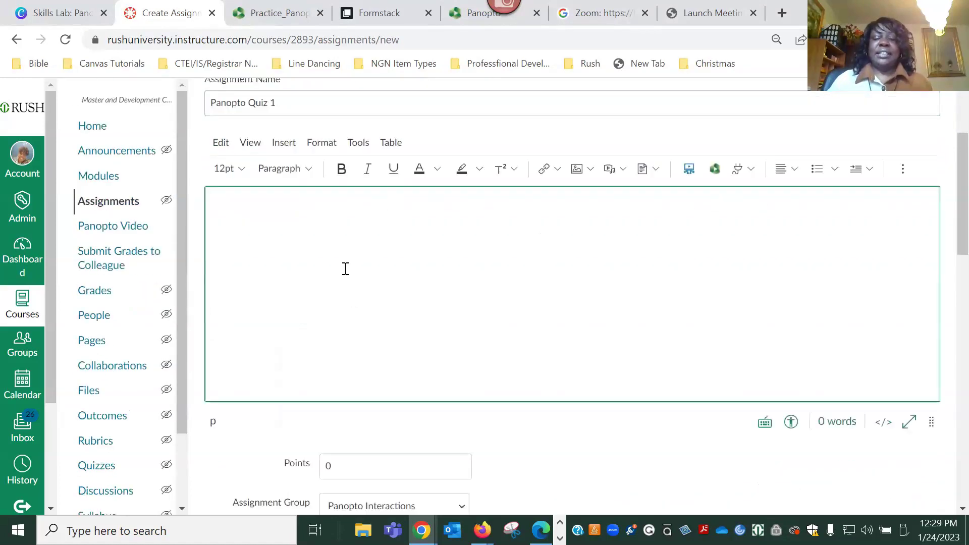
pyautogui.scroll(-4, 348, 268)
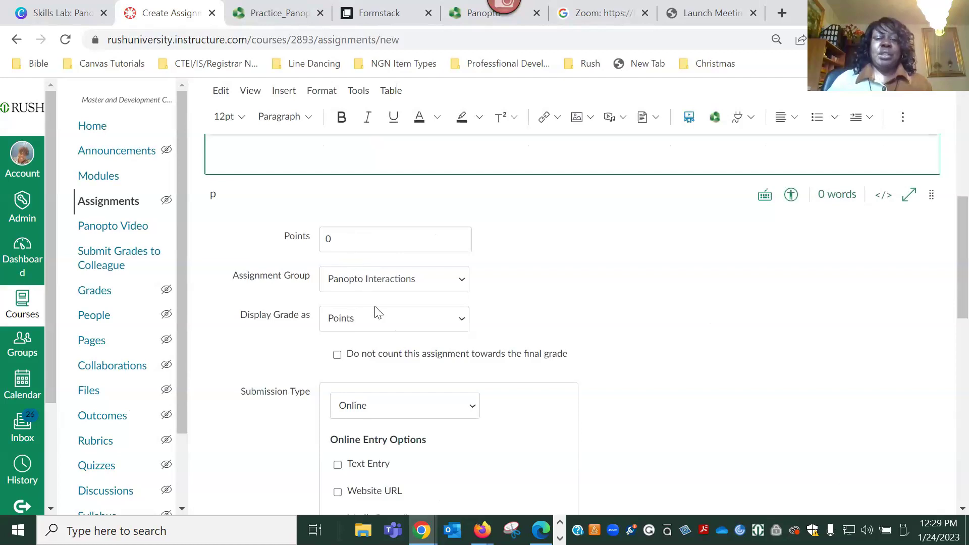
pyautogui.scroll(-1, 431, 324)
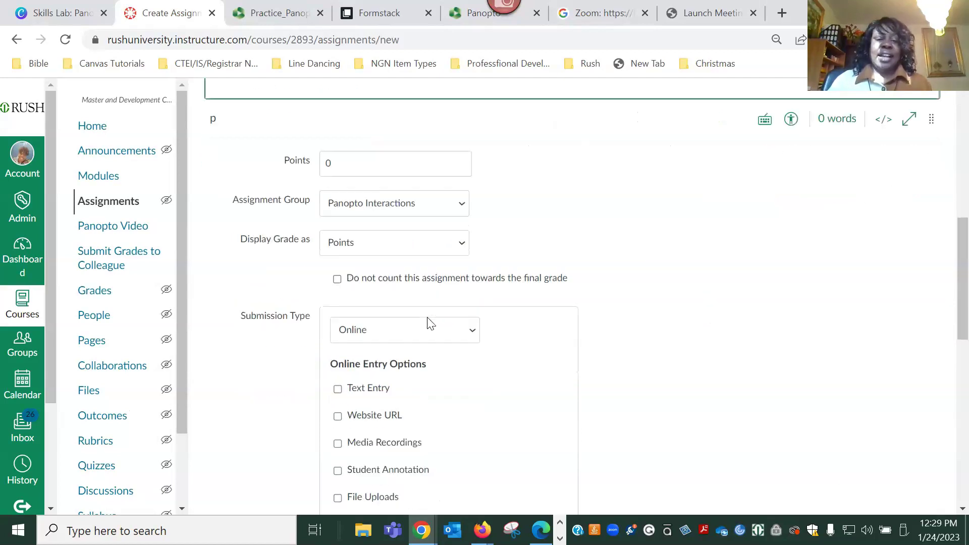
pyautogui.scroll(-2, 429, 319)
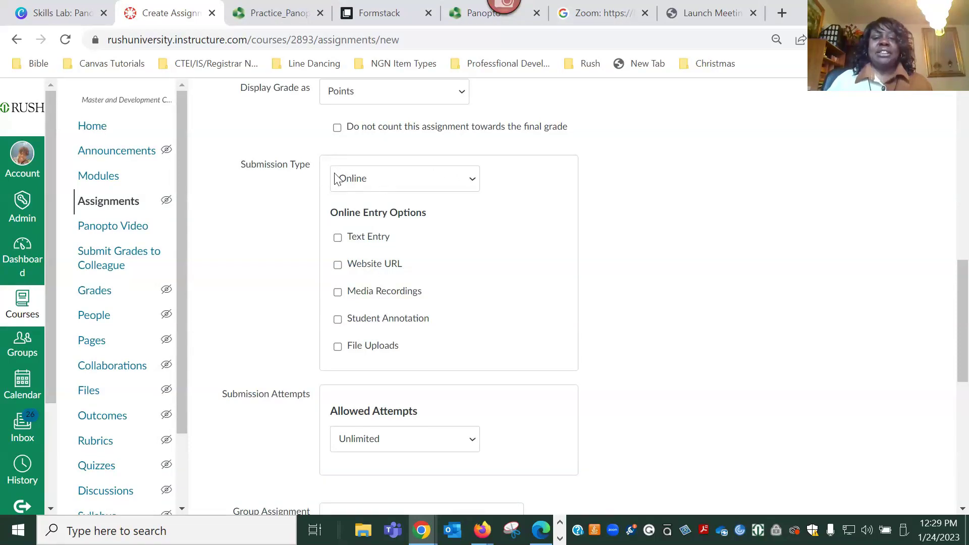
pyautogui.click(473, 182)
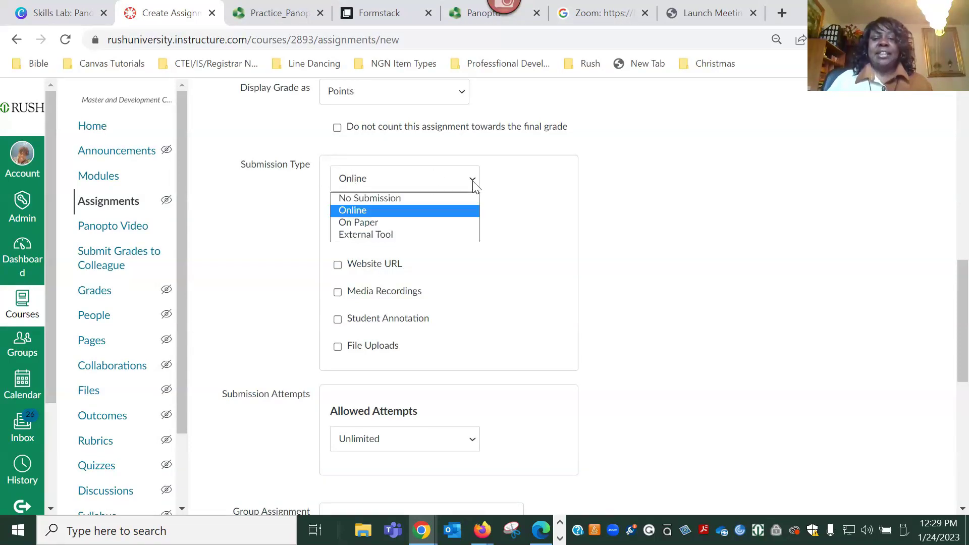
pyautogui.click(383, 234)
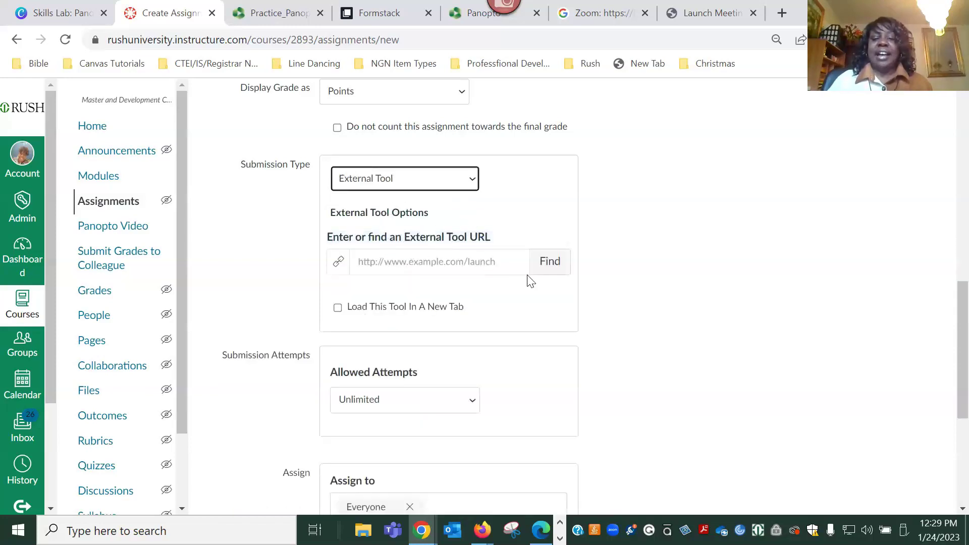
# Find the external tools available for the assignment and choose Panopto Video.
pyautogui.tripleClick(448, 239)
pyautogui.click(549, 261)
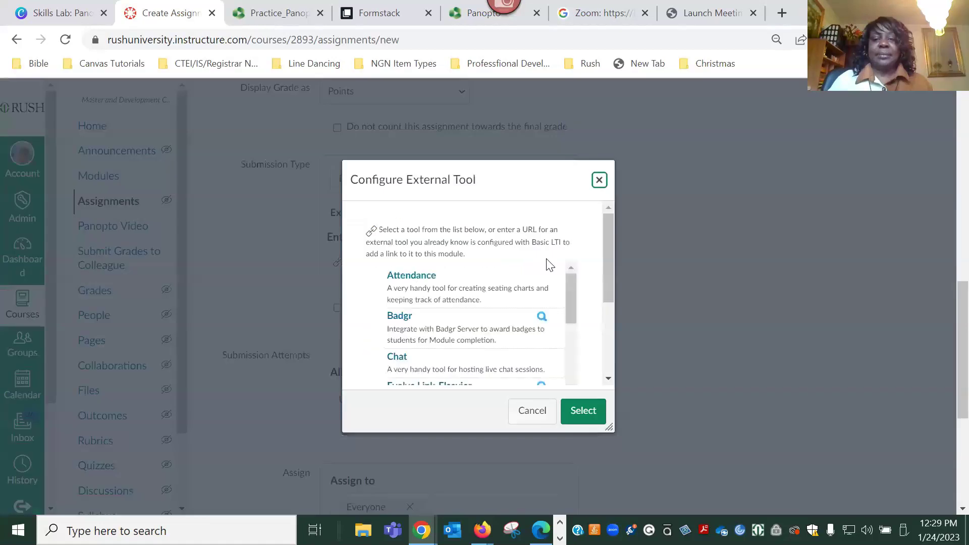
pyautogui.moveTo(606, 241); pyautogui.dragTo(607, 301)
pyautogui.moveTo(568, 219); pyautogui.dragTo(576, 267)
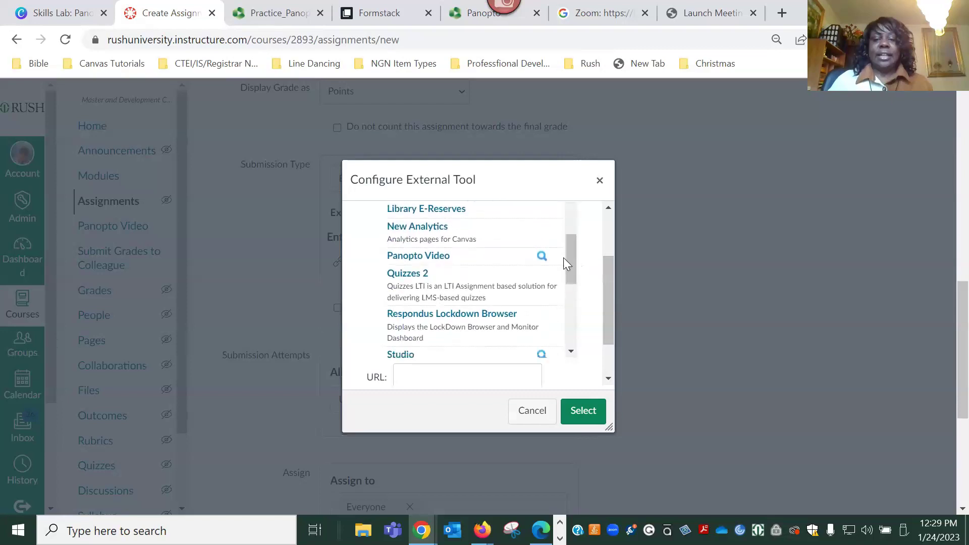
pyautogui.click(431, 256)
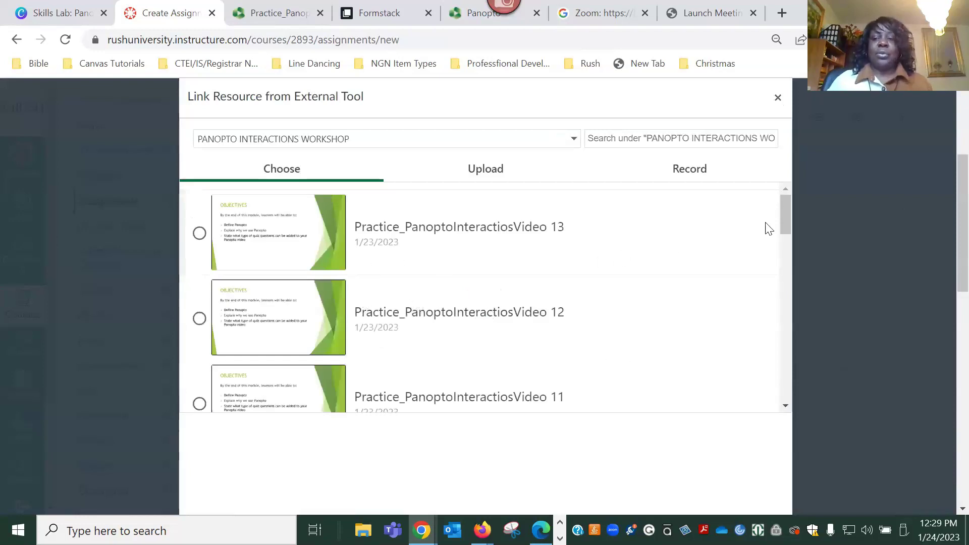
# Insert Practice_PanoptoInteractiosVideo 13 from the PANOPTO INTERACTIONS WORKSHOP folder and confirm it as the assignment's external tool.
pyautogui.moveTo(782, 227); pyautogui.dragTo(781, 205)
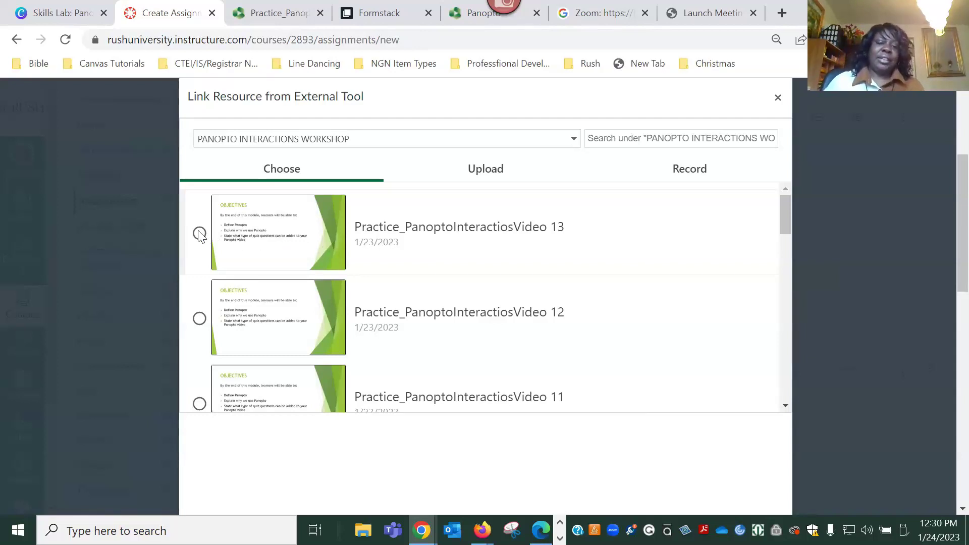
pyautogui.click(200, 234)
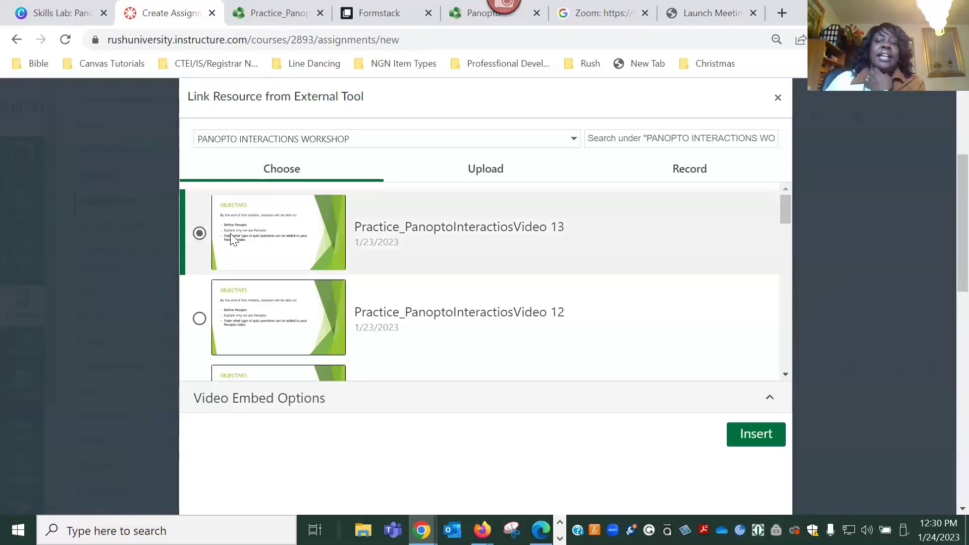
pyautogui.click(745, 439)
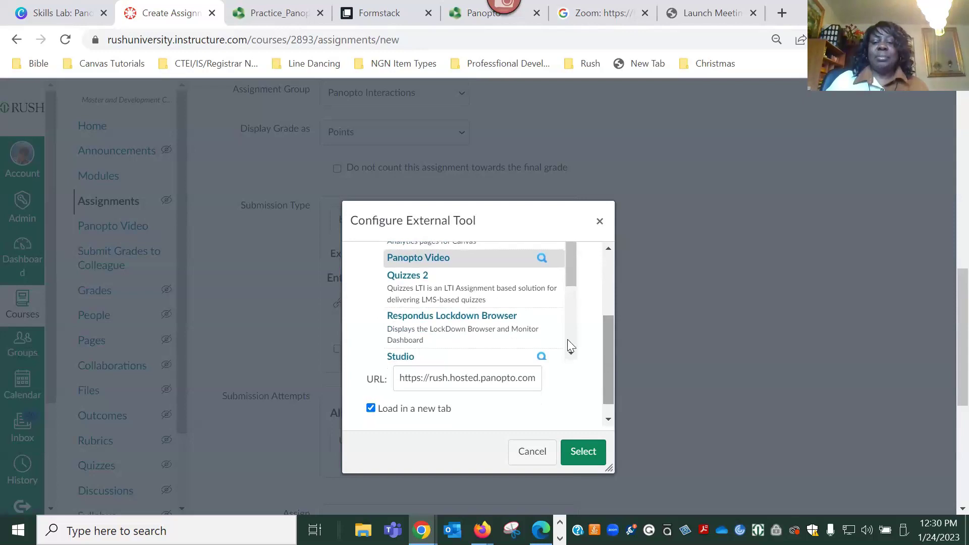
pyautogui.click(582, 454)
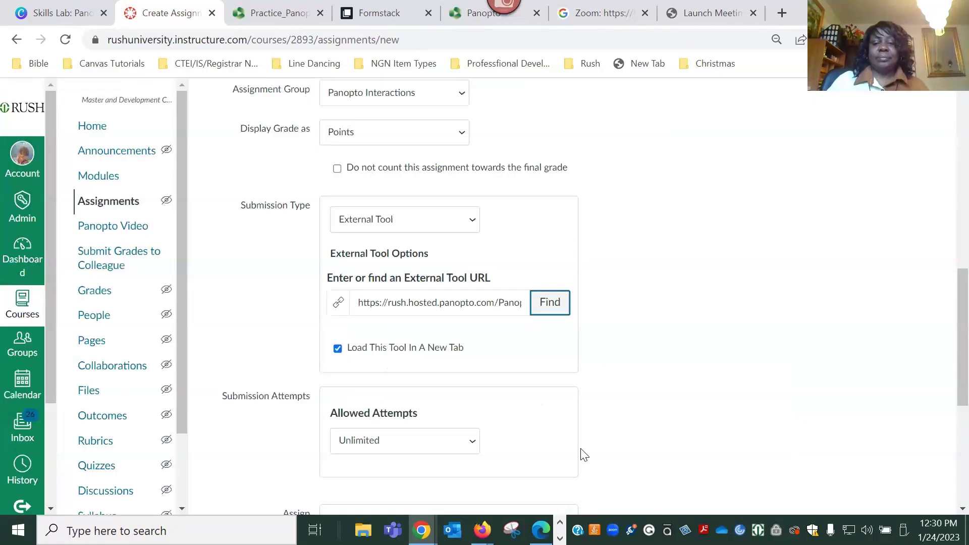
# Save and publish the assignment, and switch to the Skills Lab: Panopto Interactions presentation in Canva.
pyautogui.scroll(-4, 588, 433)
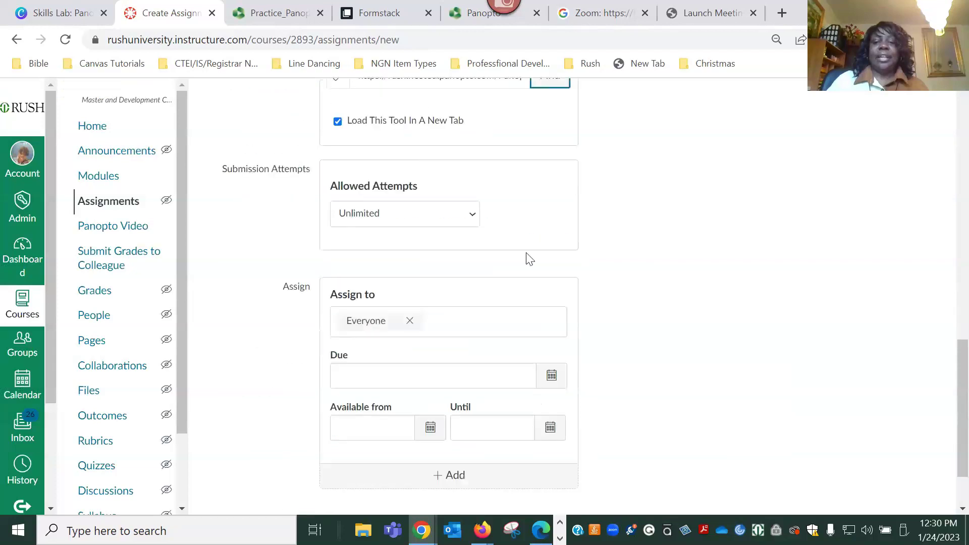
pyautogui.scroll(-2, 648, 326)
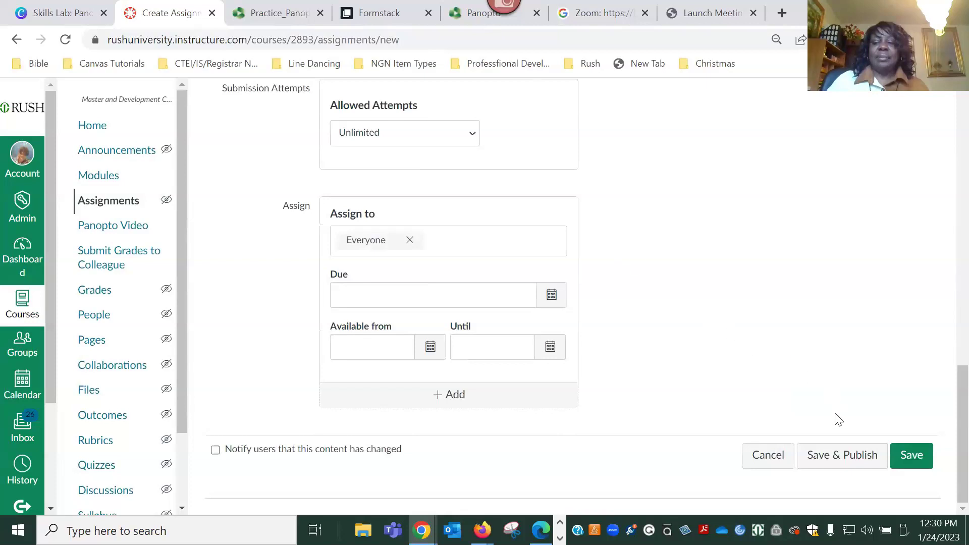
pyautogui.click(838, 458)
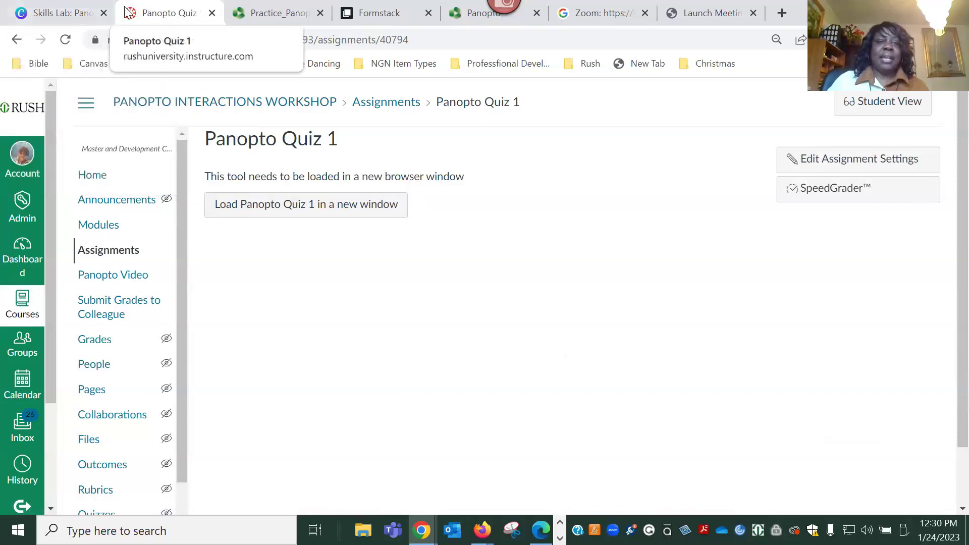
pyautogui.click(64, 9)
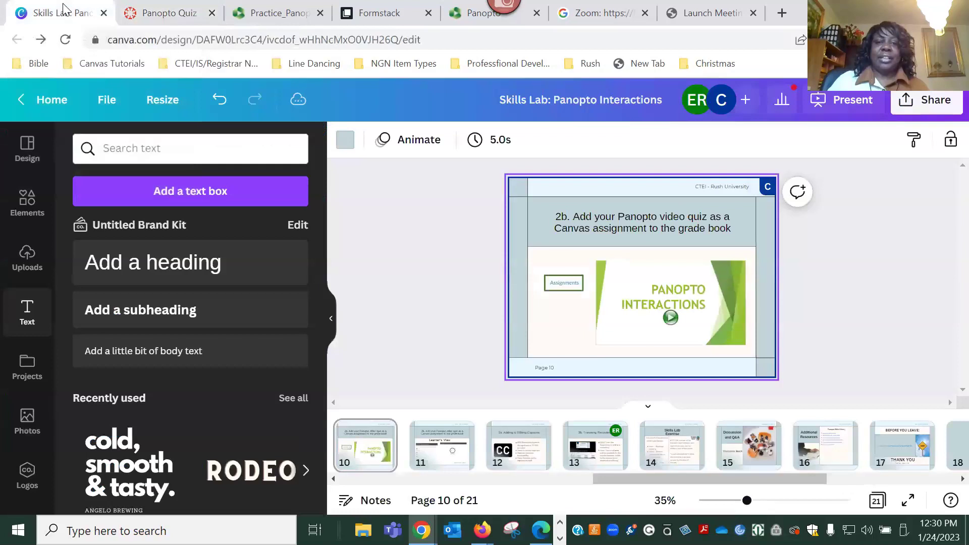
# Switch to the Practice_PanoptoInteractiosVideo 13 editor in Panopto, apply the changes to the video and close the editor.
pyautogui.click(156, 7)
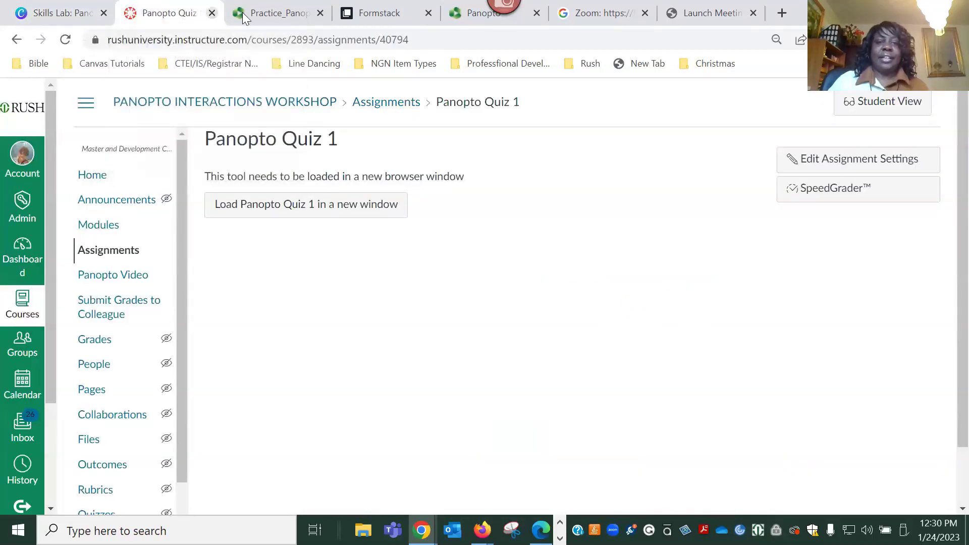
pyautogui.click(261, 19)
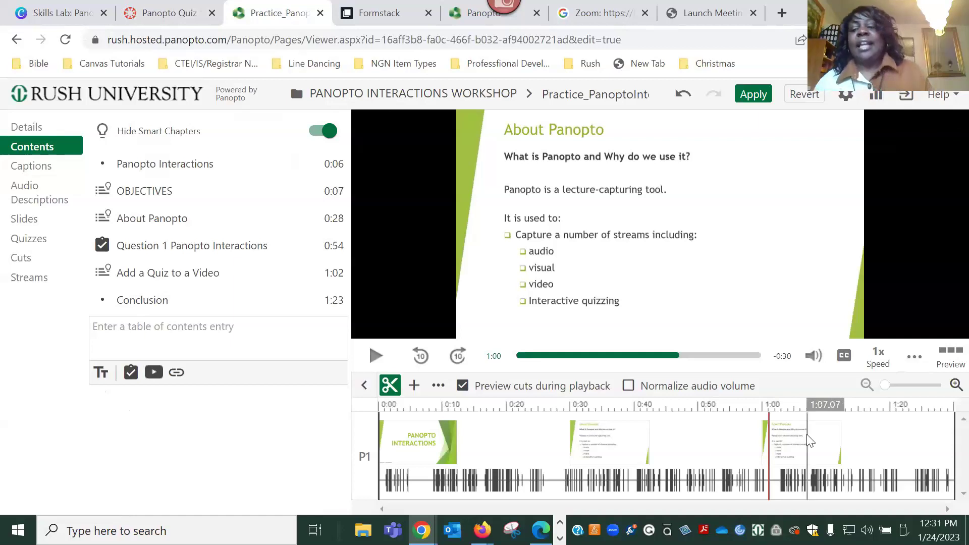
pyautogui.click(752, 96)
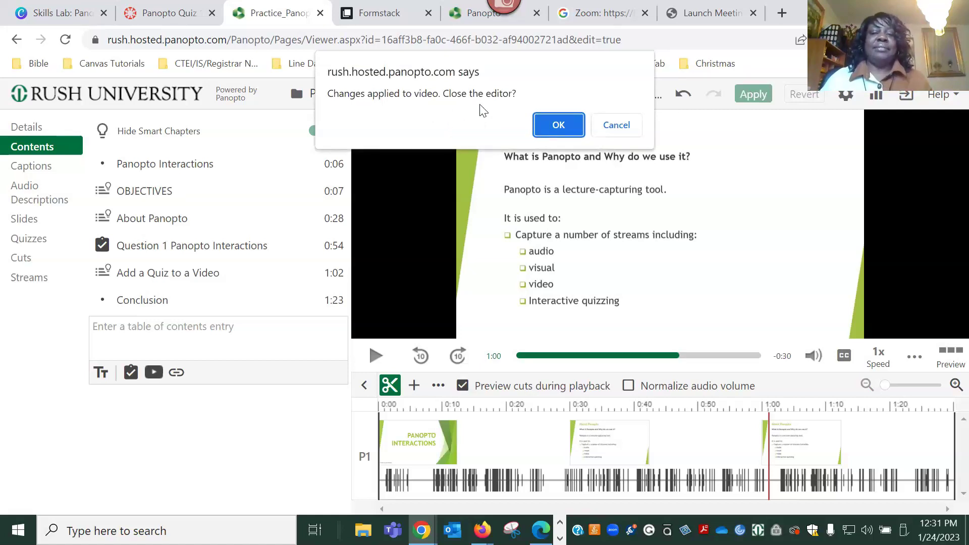
pyautogui.click(557, 125)
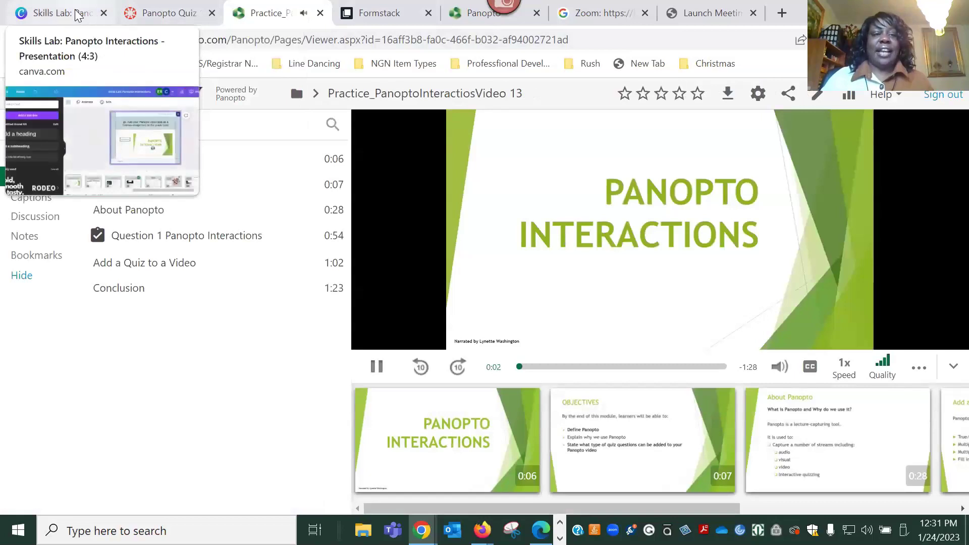
# Return to the practice video in the Panopto viewer and pause its playback.
pyautogui.click(77, 15)
pyautogui.click(154, 12)
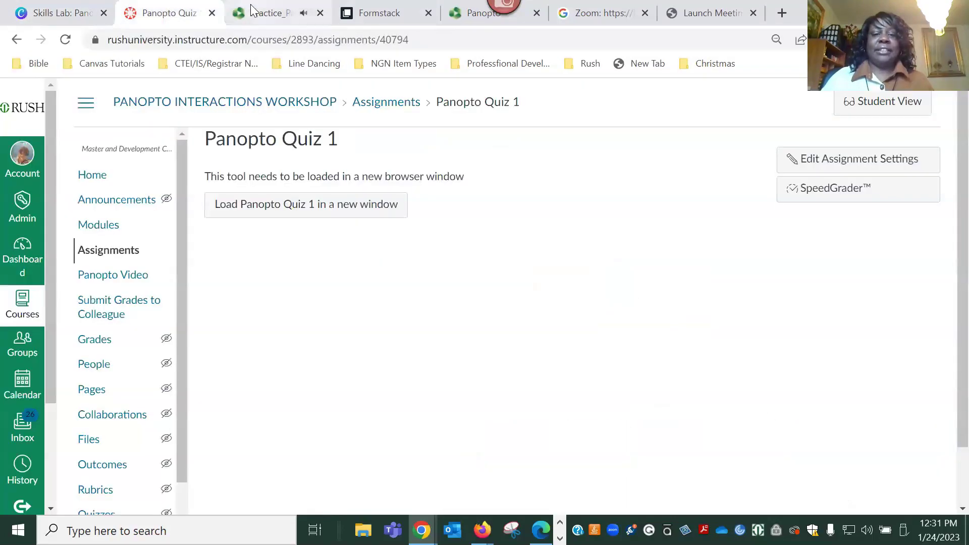
pyautogui.click(253, 10)
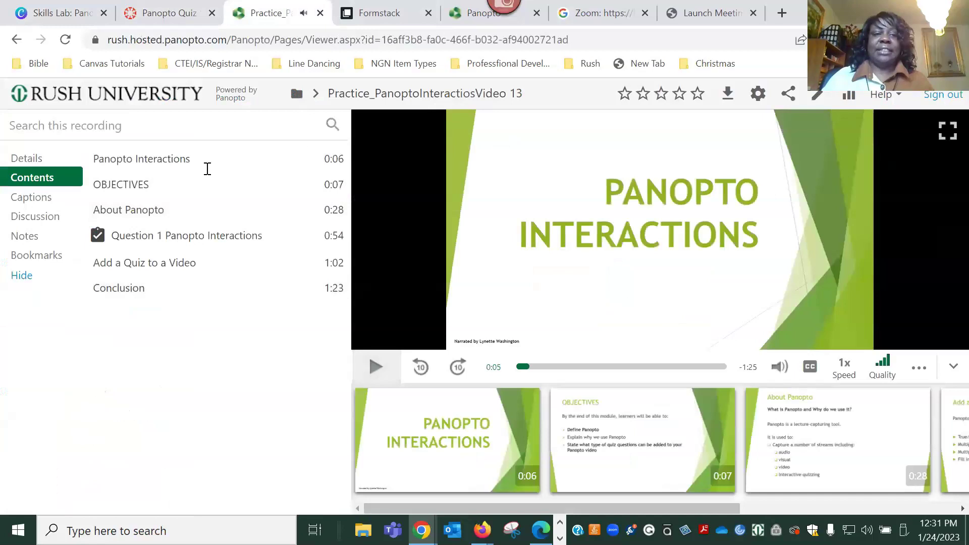
# Switch to the Skills Lab: Panopto Interactions presentation in Canva and present page 11, Learner's View, in full screen.
pyautogui.click(72, 19)
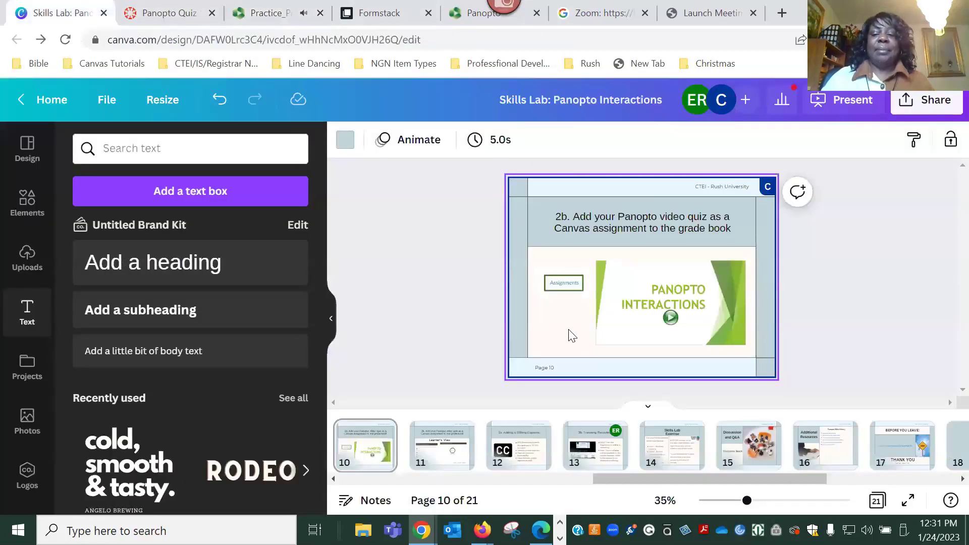
pyautogui.click(444, 461)
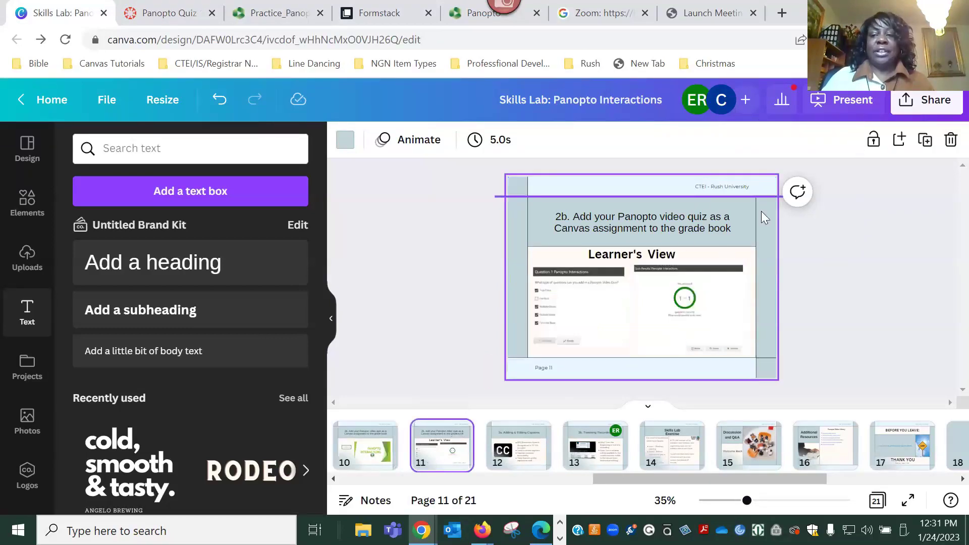
pyautogui.click(843, 112)
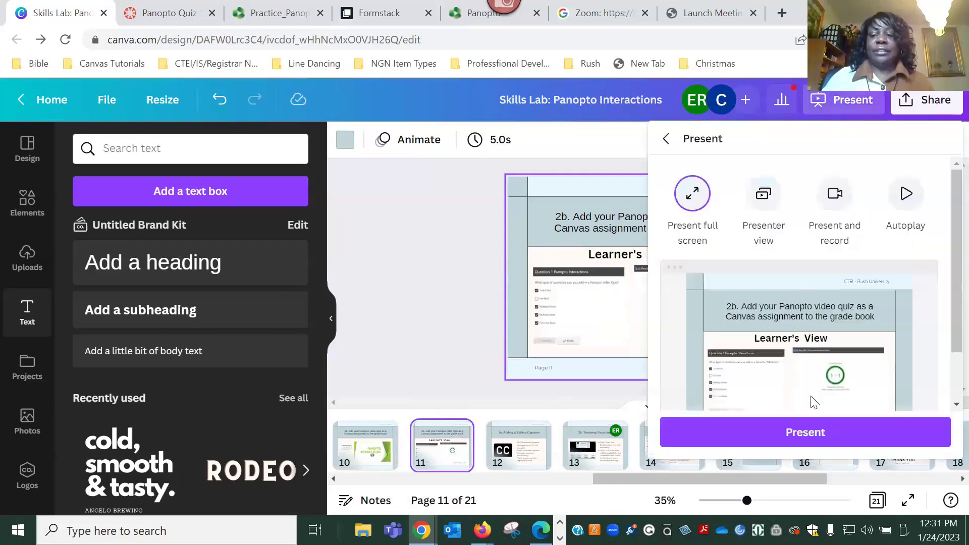
pyautogui.click(808, 449)
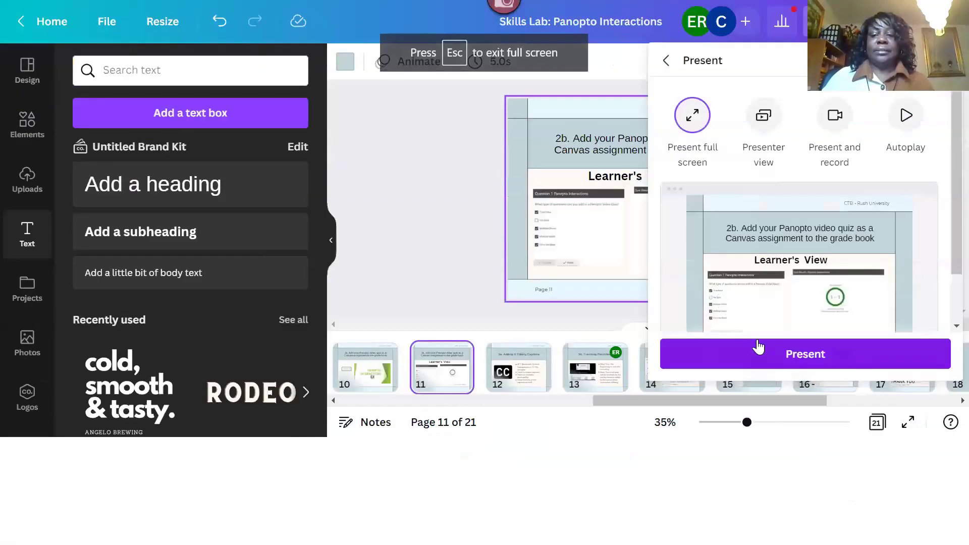